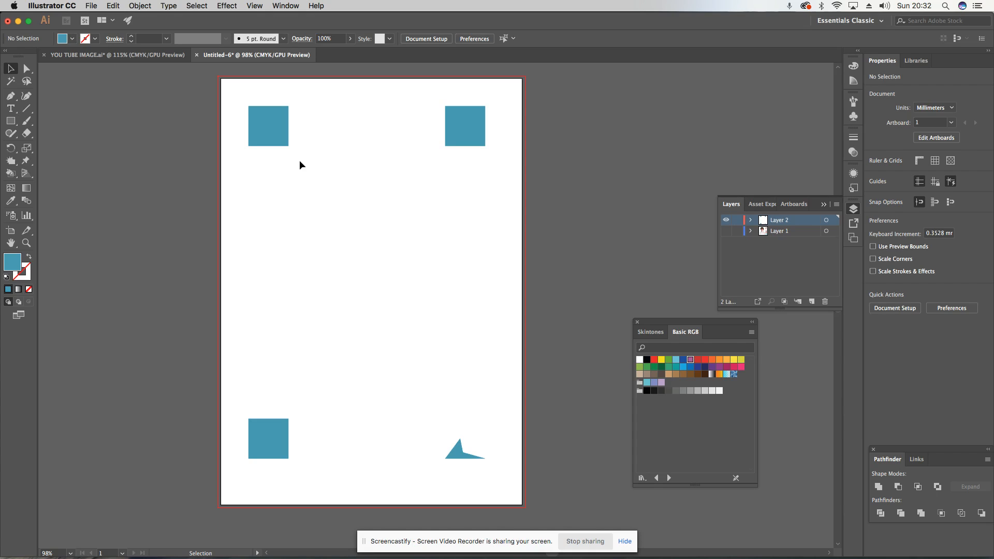
Make a blend between the upper and lower blue squares on the left of the artboard
click(280, 132)
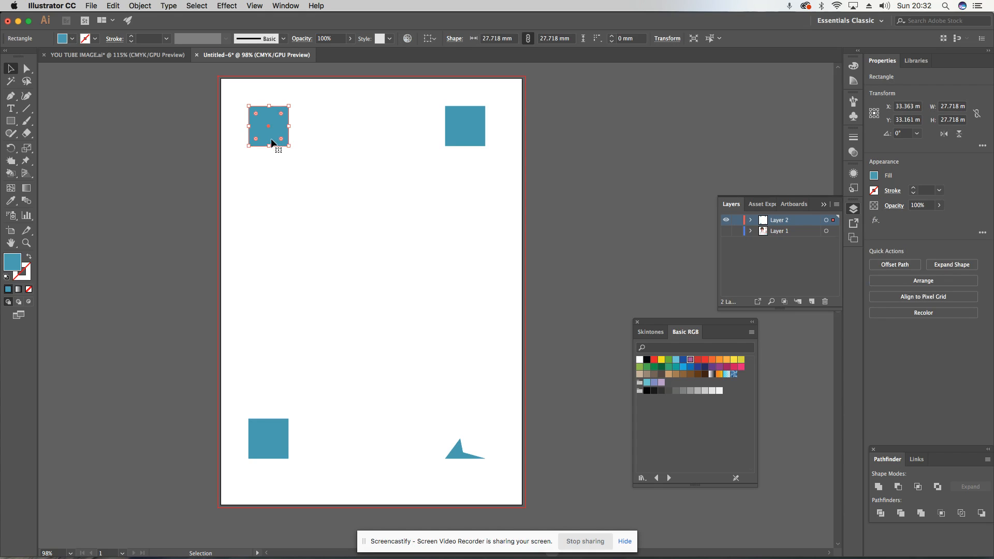
shift+click(281, 436)
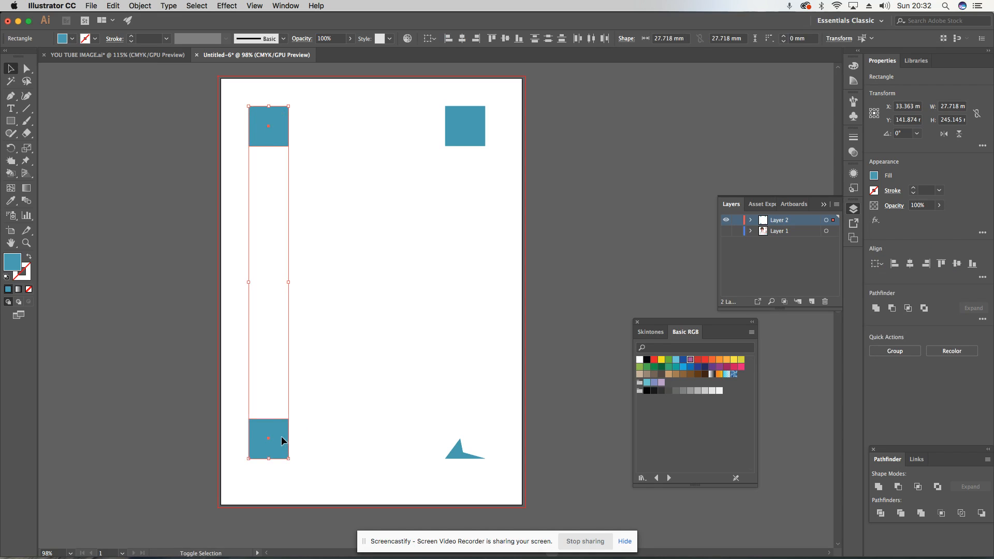
click(142, 6)
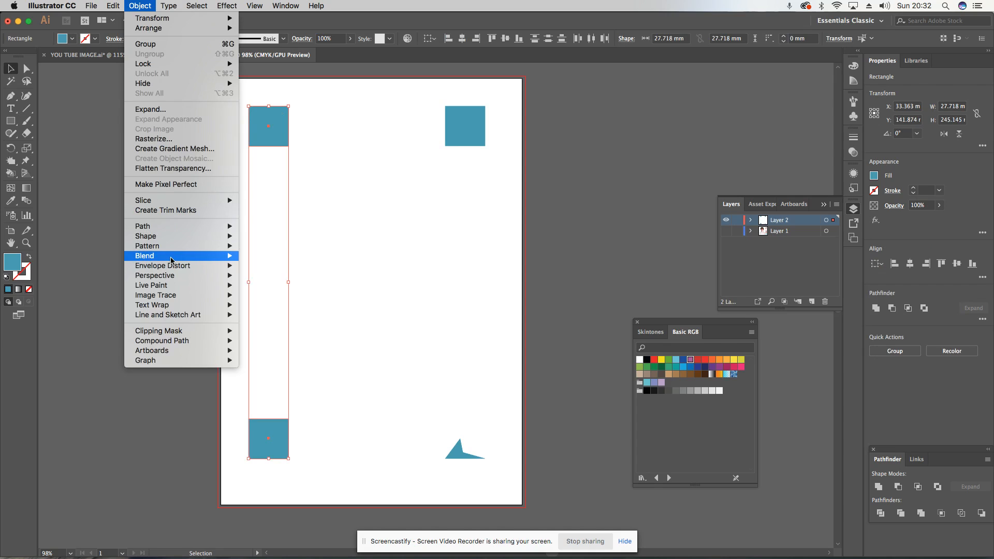
mouse_move(172, 260)
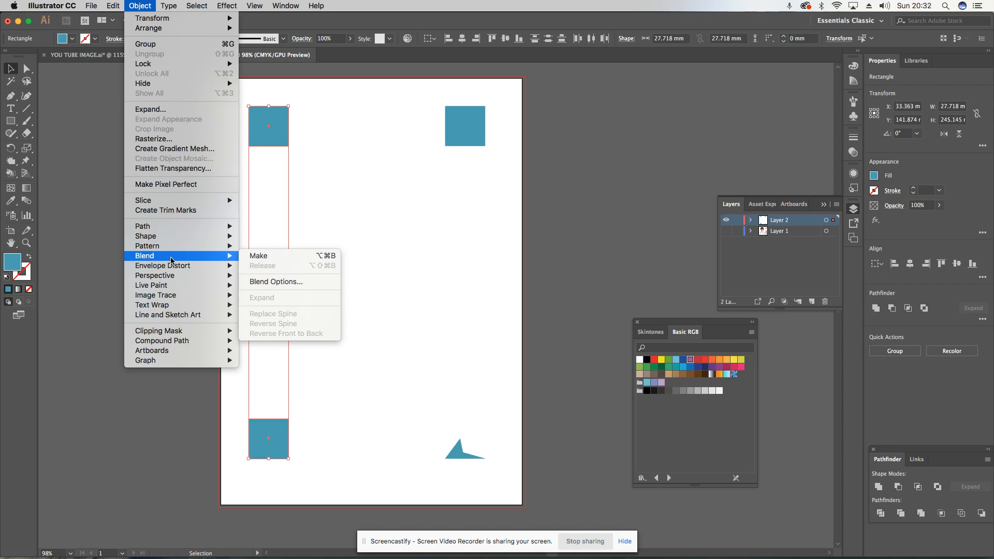
click(259, 256)
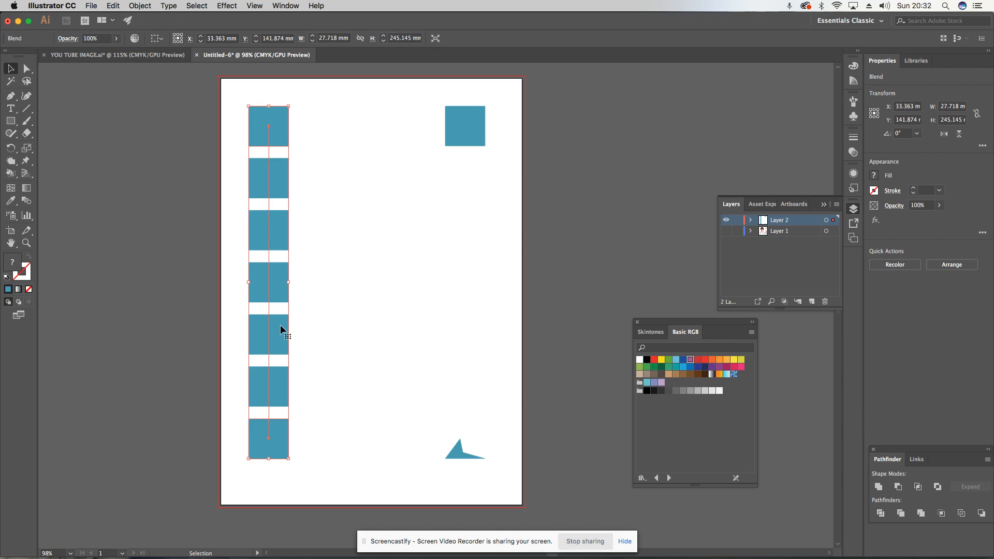
Recolour only the top square of the blend with the magenta-purple swatch
click(26, 68)
drag(230, 94, 311, 153)
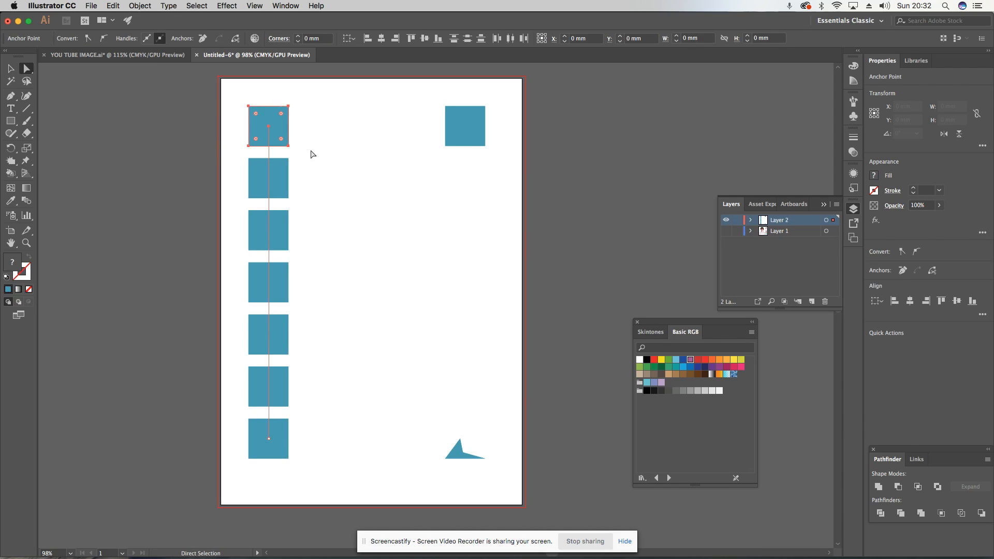
click(691, 360)
click(480, 348)
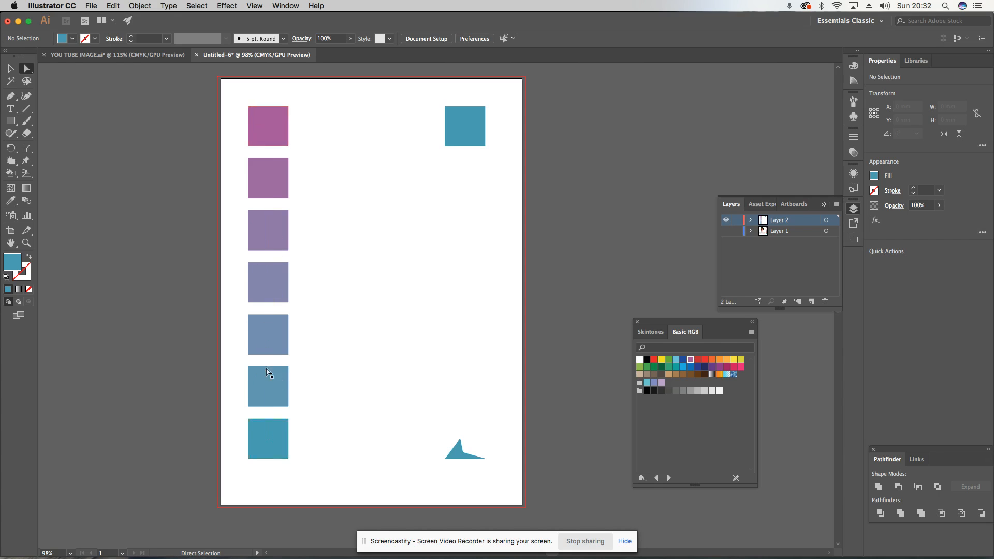
Expand the blended column of squares into separate objects and deselect it
click(10, 69)
click(270, 123)
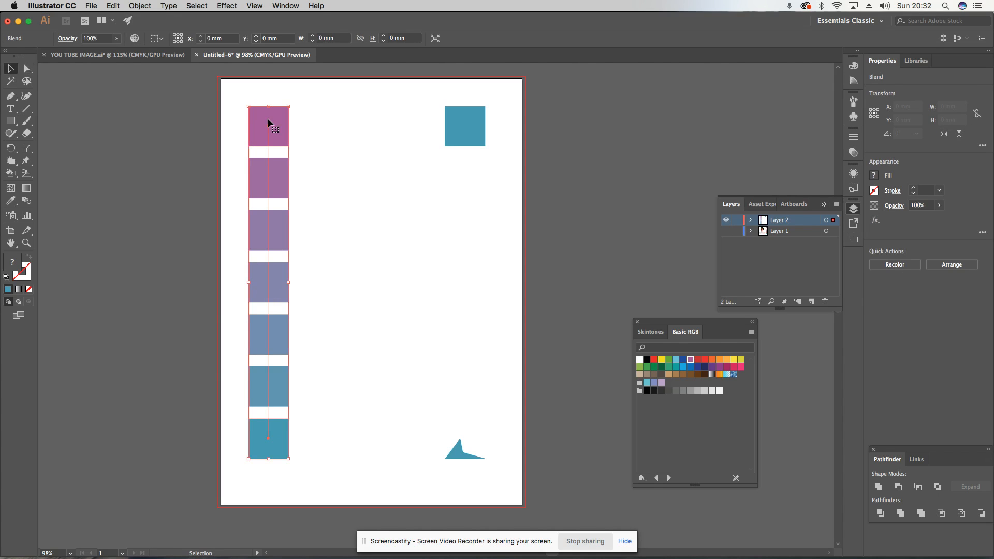
click(144, 7)
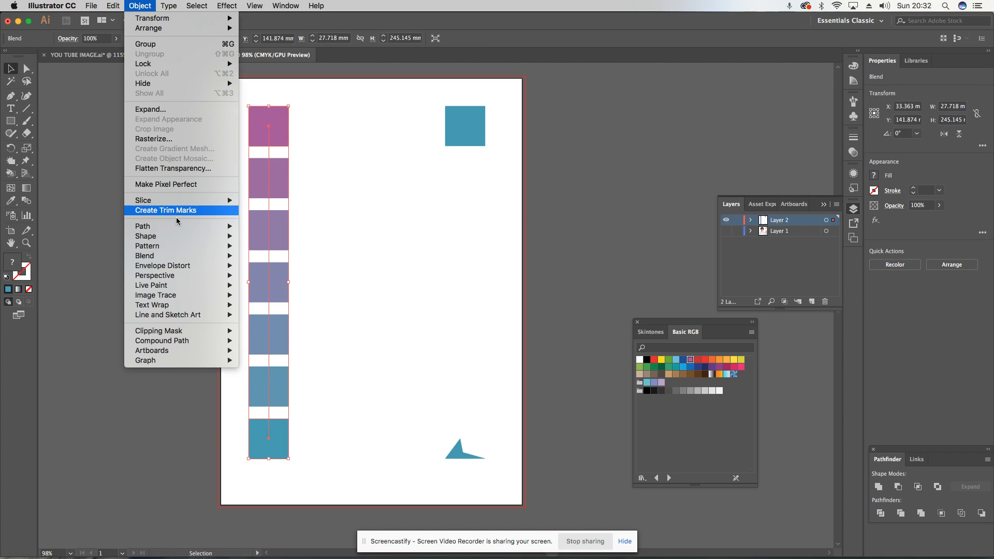
mouse_move(177, 262)
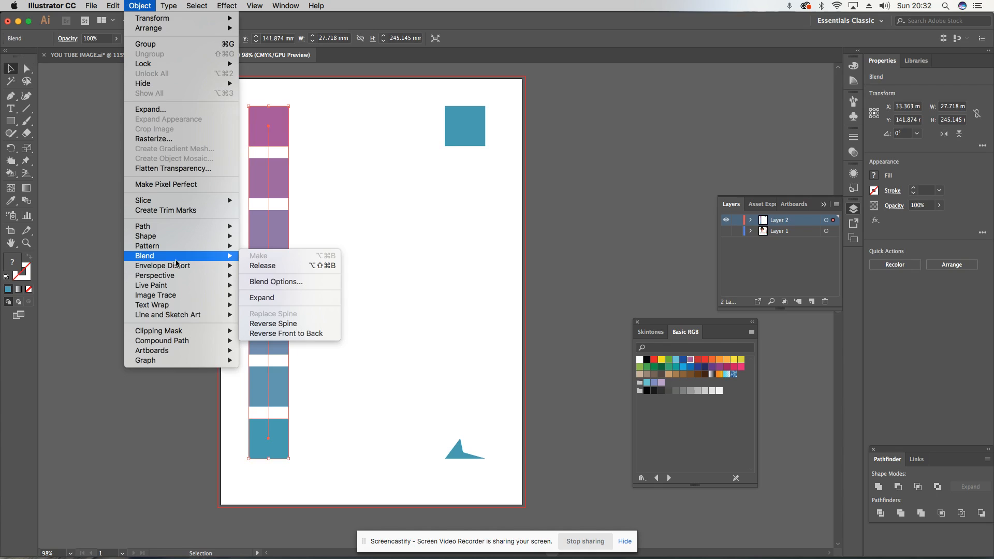
click(272, 298)
click(362, 294)
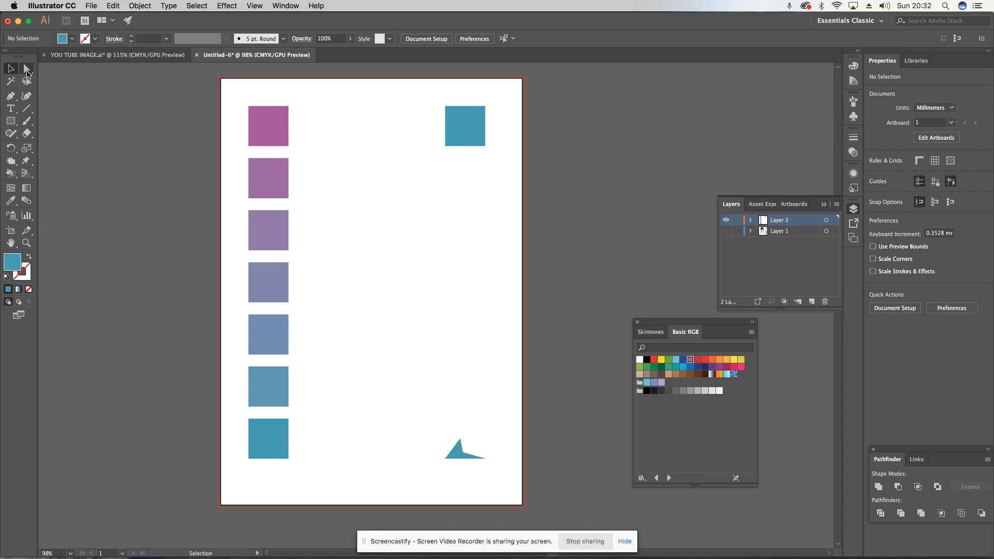
Shift the second, third and fourth squares of the expanded column individually sideways so they are staggered
click(26, 71)
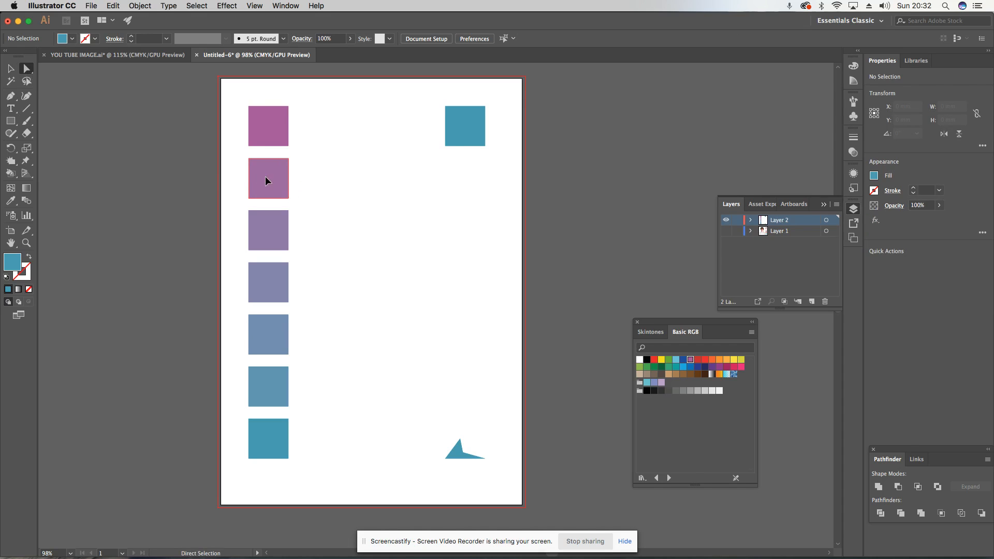
drag(266, 182, 252, 181)
drag(287, 238, 296, 238)
drag(282, 298, 272, 298)
click(270, 337)
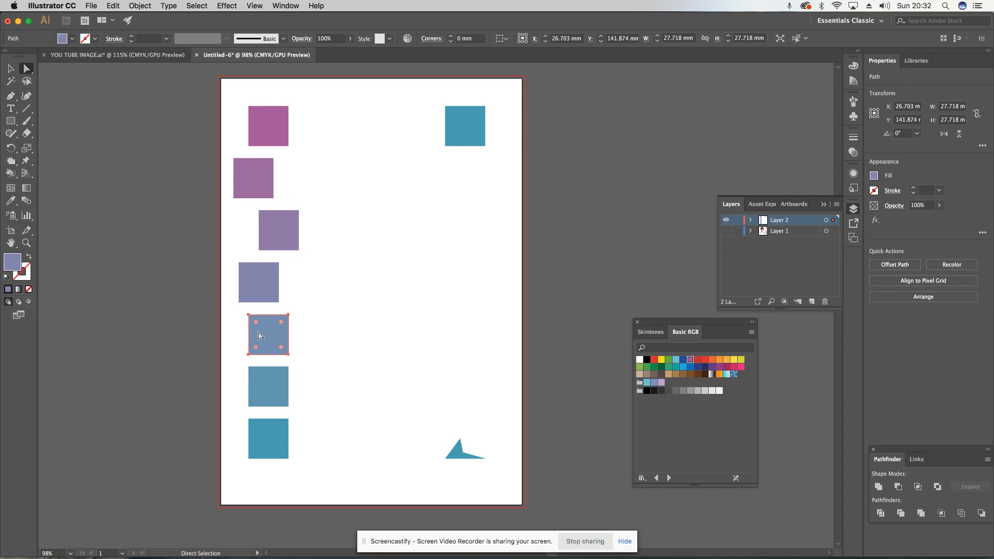
Make a blend between the blue square and the pointed shape on the right of the artboard
click(11, 69)
click(439, 124)
drag(440, 120, 499, 480)
click(138, 5)
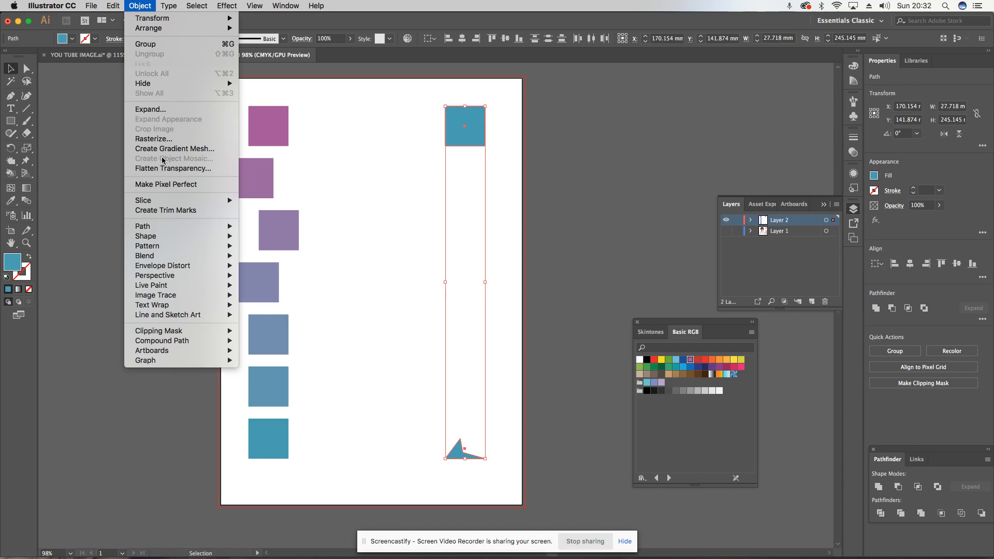
mouse_move(228, 256)
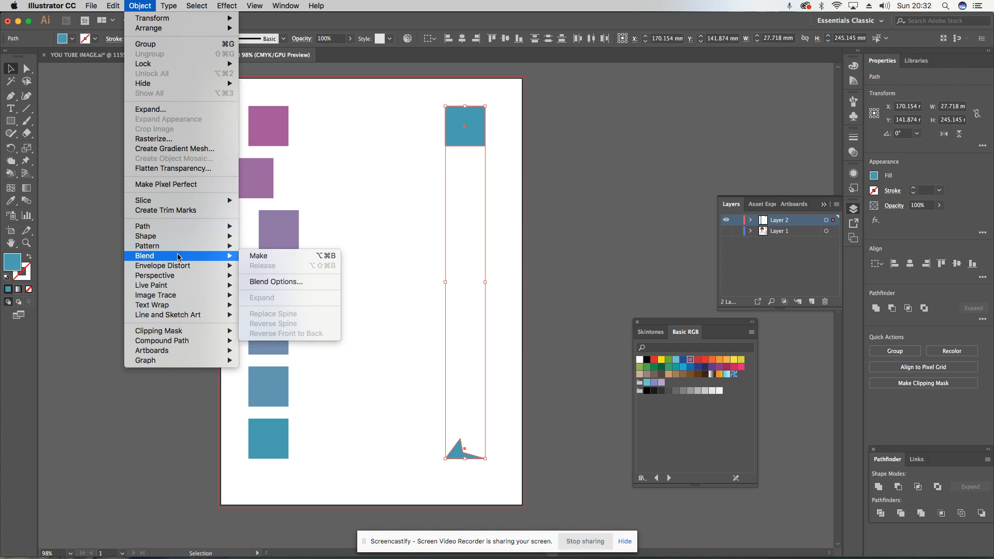
click(259, 256)
click(384, 283)
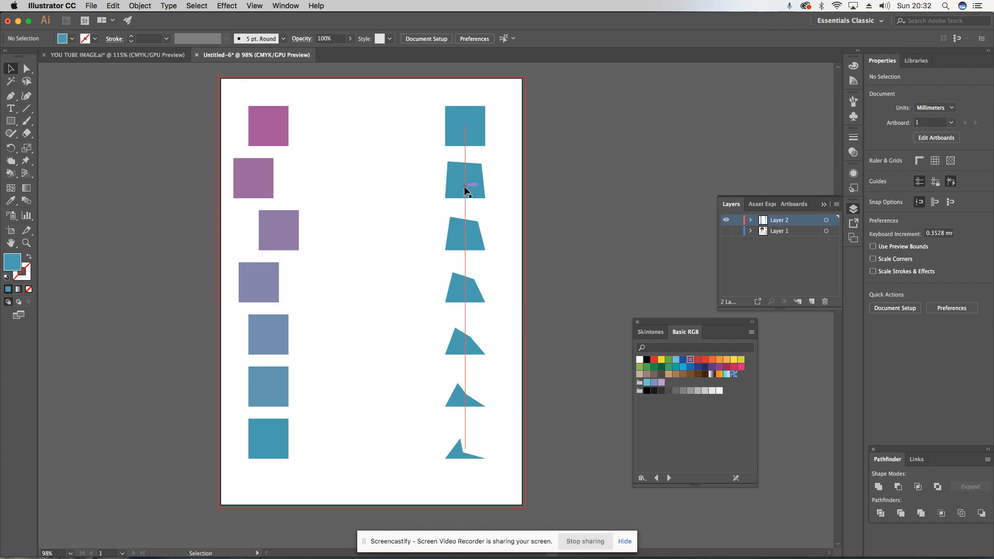
Duplicate the square-to-pointed-shape blend three times, placing the copies progressively lower toward the artboard's left
drag(464, 186, 413, 189)
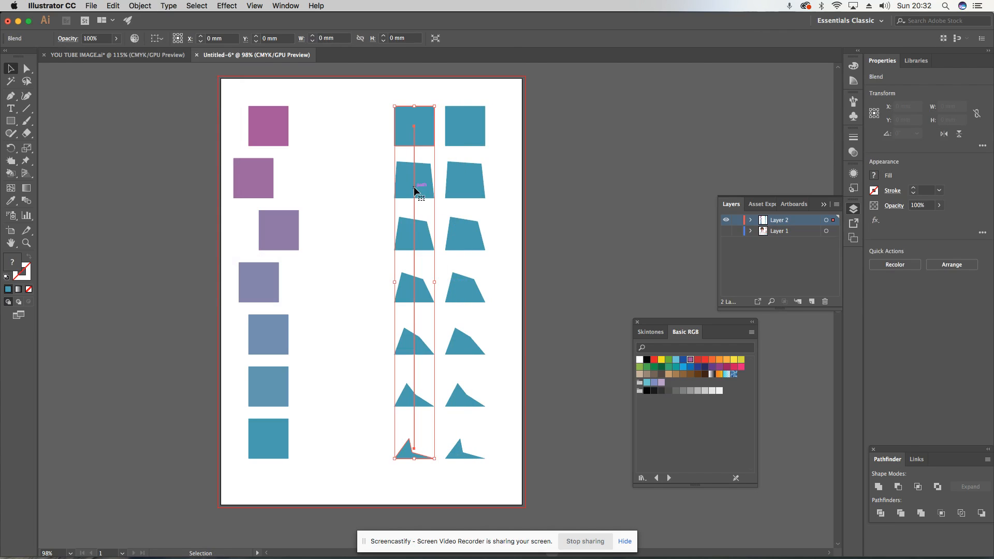
drag(419, 135, 422, 174)
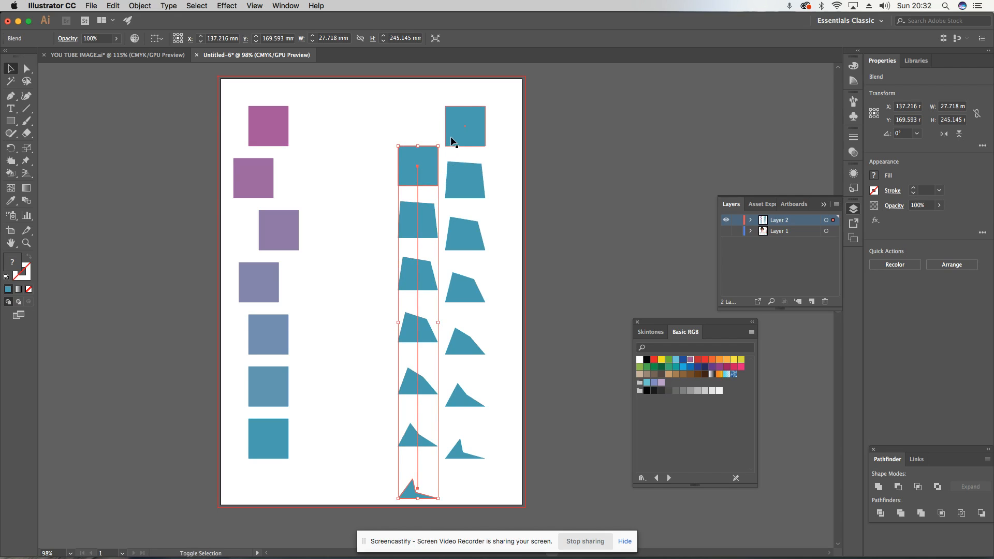
drag(451, 138, 366, 226)
click(344, 146)
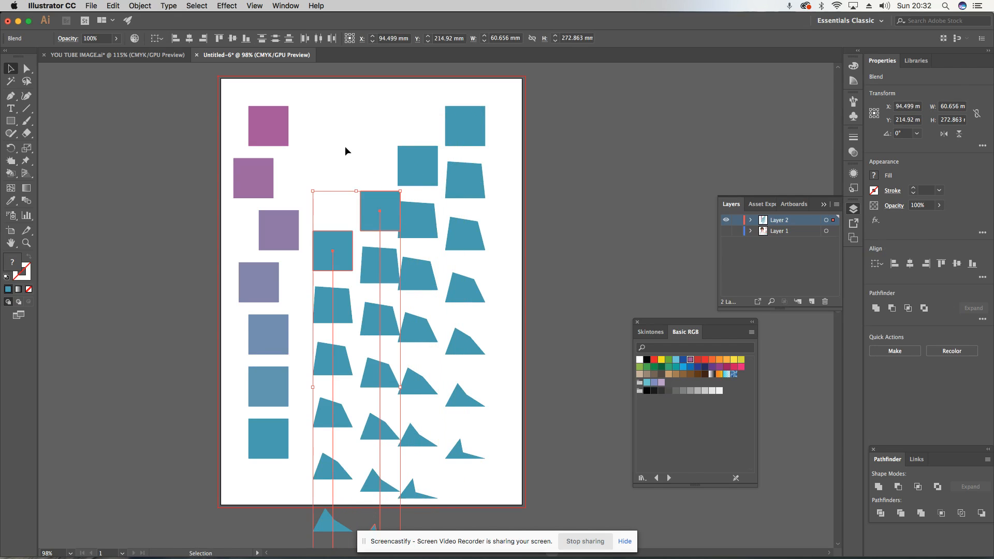
Delete all the artwork on the artboard and show Layer 1 with the reference photo
drag(215, 91, 556, 502)
key(Delete)
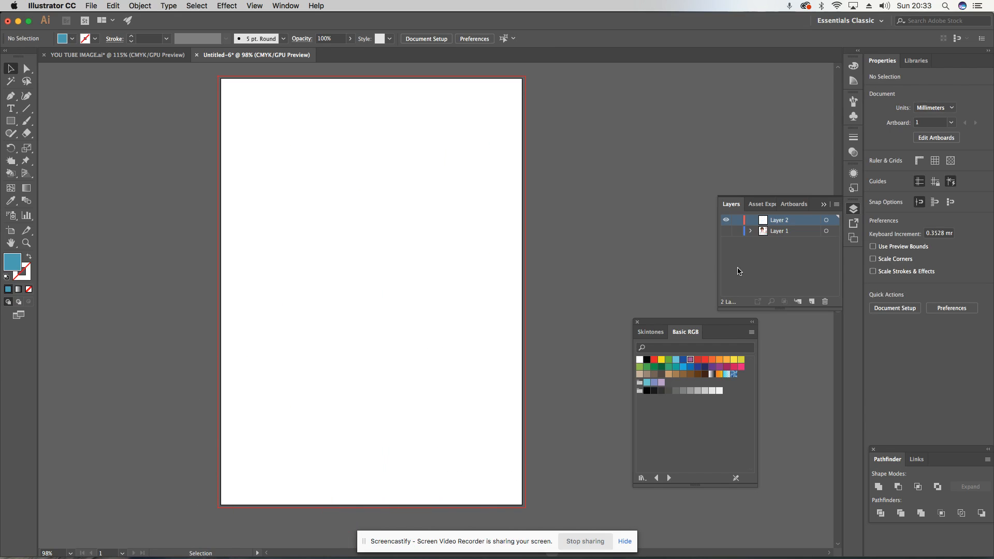
click(726, 231)
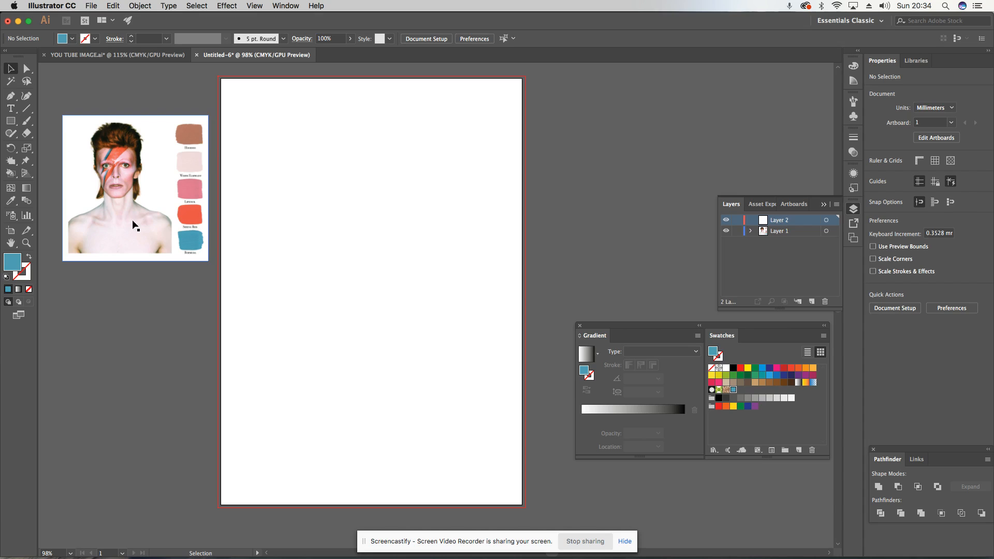
Sample the orange-red and pale pink colours from the reference image's palette and save both as swatches
click(11, 200)
click(191, 213)
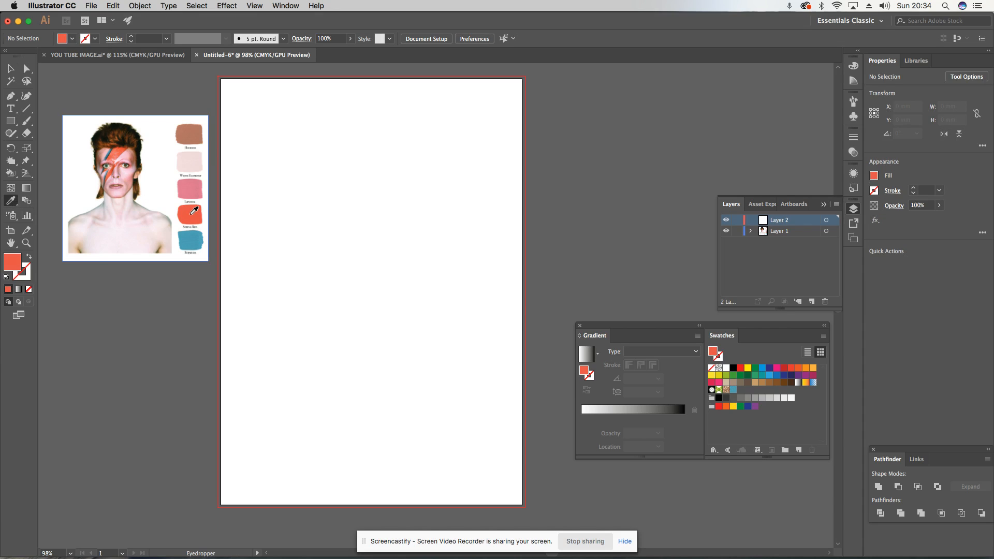
drag(265, 266, 751, 392)
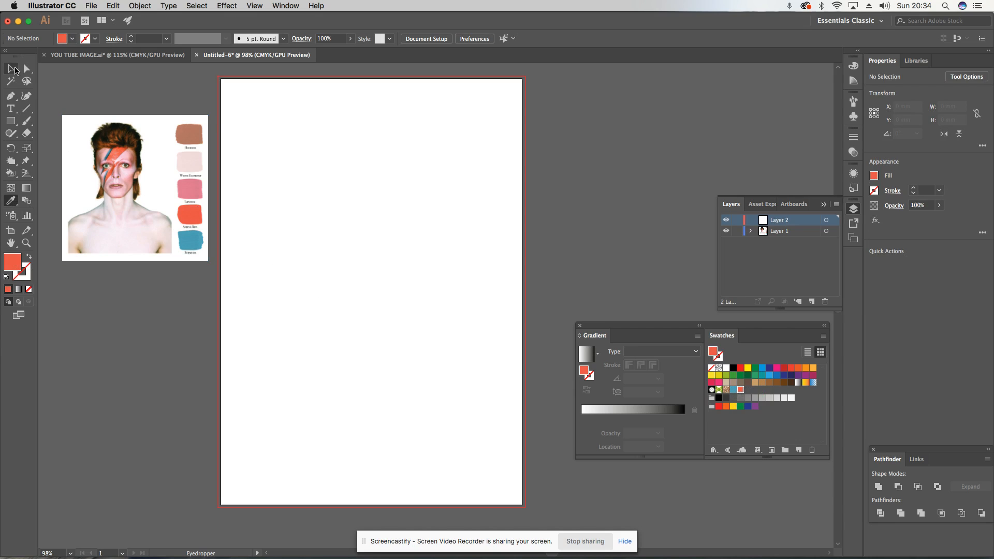
click(187, 161)
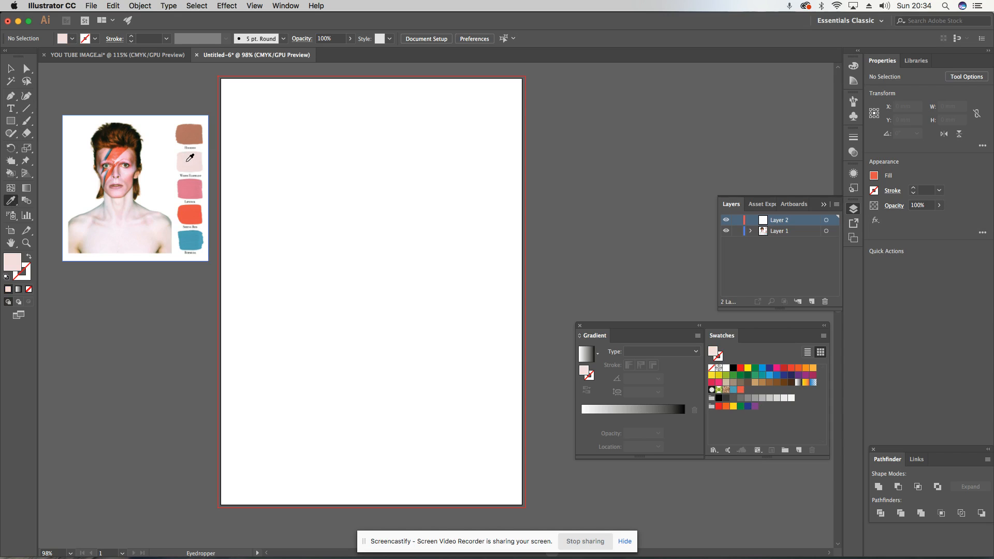
drag(14, 265, 749, 390)
Delete the reference image with the colour palette beside the artboard
click(15, 66)
click(150, 139)
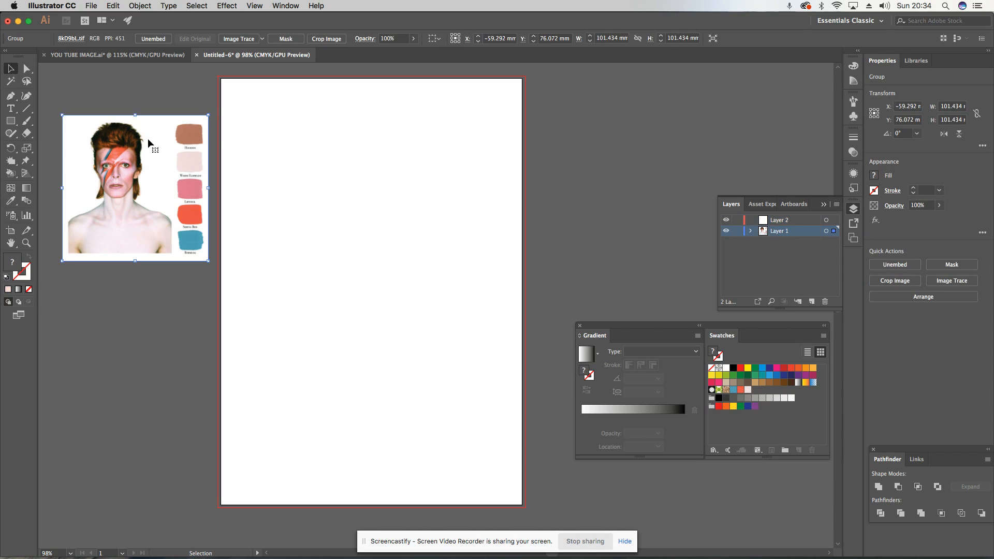
key(Delete)
Add the text "david bowie" on the artboard, with each word on its own line
click(11, 108)
click(268, 205)
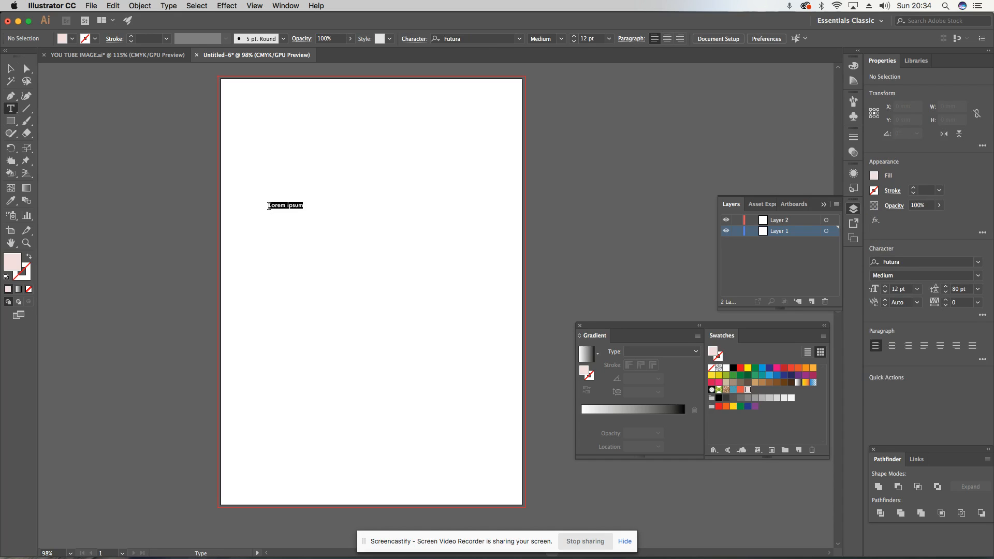
text(david bowie)
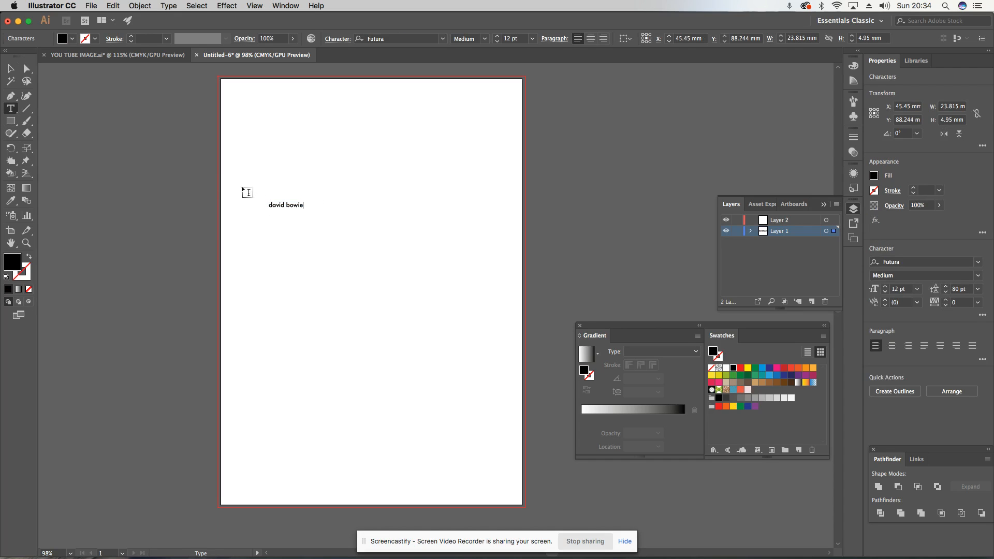
key(BackSpace)
key(Return)
click(11, 72)
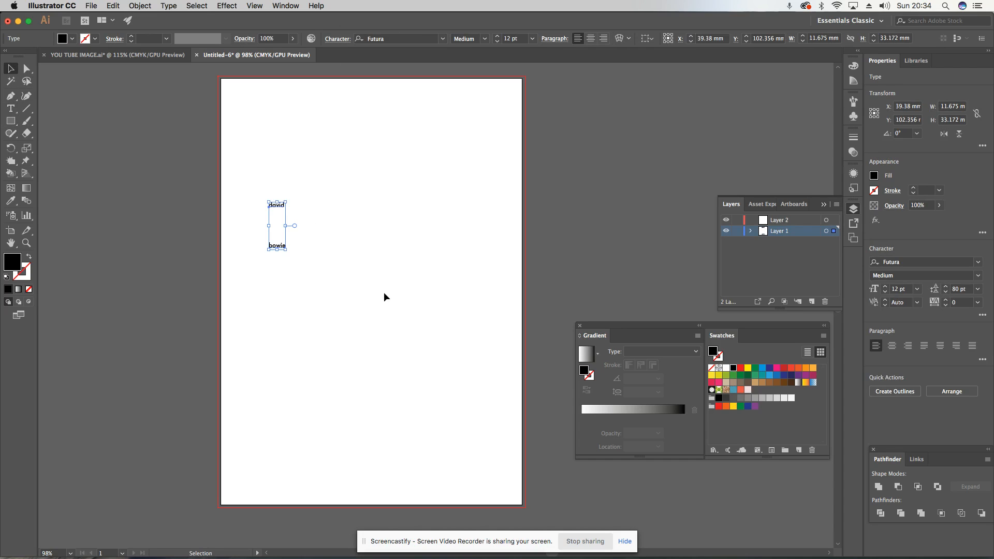
Increase the font size of the "david bowie" text to 86 pt
key(super+shift+period)
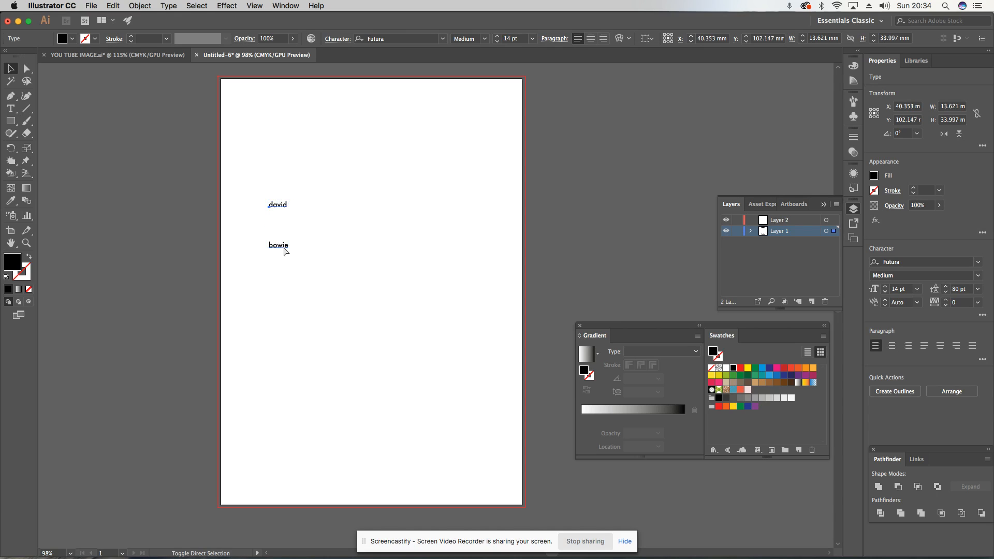
key(super+shift+period)
key(super+shift+period)
key(super+shift+period)
key(super+shift+period)
key(super+shift+period)
key(super+shift+period)
key(super+shift+period)
key(super+shift+period)
key(super+shift+period)
key(super+shift+period)
key(super+shift+period)
key(super+shift+period)
key(super+shift+period)
key(super+shift+period)
key(super+shift+period)
key(super+shift+period)
key(super+shift+period)
key(super+shift+period)
key(super+shift+period)
key(super+shift+period)
key(super+shift+period)
key(super+shift+period)
key(super+shift+period)
key(super+shift+period)
key(super+shift+period)
key(super+shift+period)
key(super+shift+period)
key(super+shift+period)
key(super+shift+period)
key(super+shift+period)
key(super+shift+period)
key(super+shift+period)
key(super+shift+period)
key(super+shift+period)
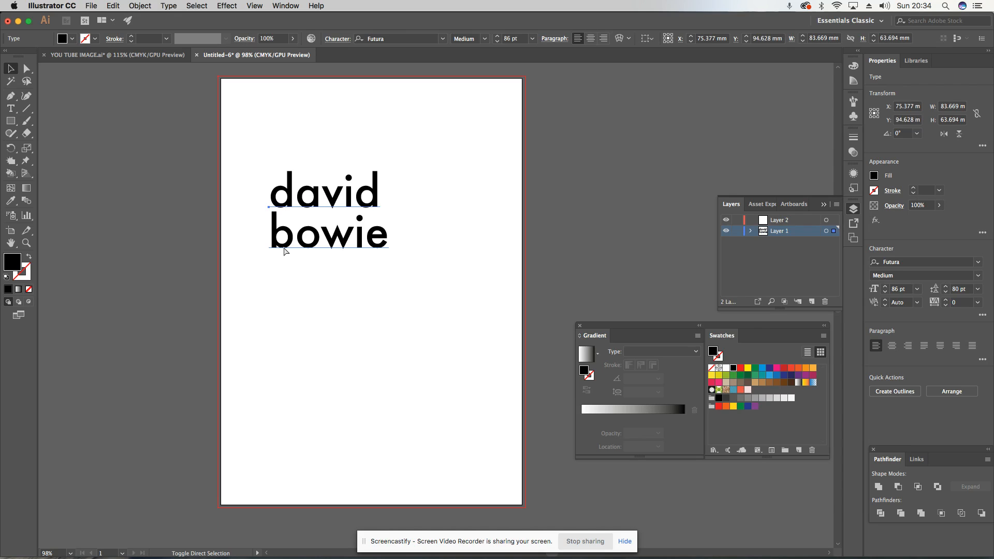
key(Escape)
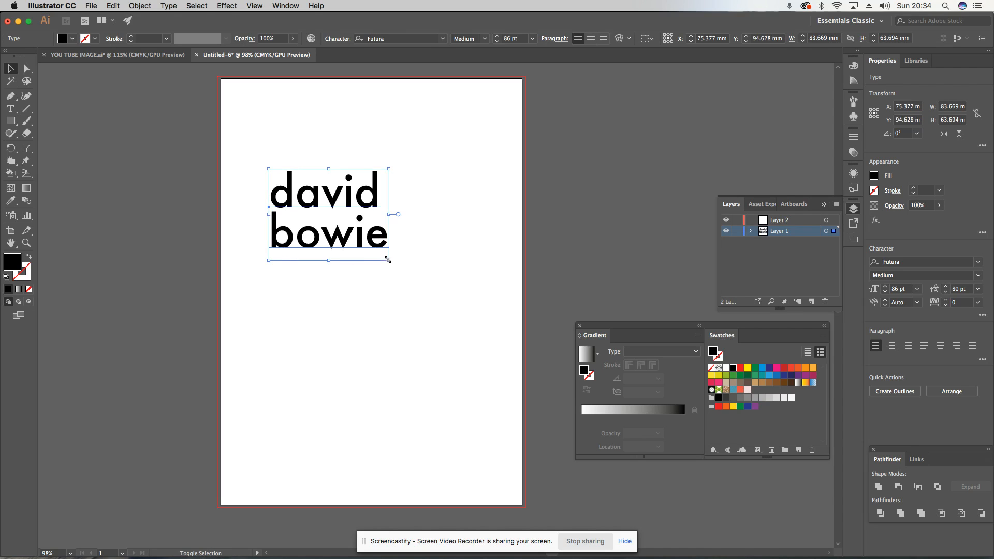
Scale the text up to about 133 mm wide and position it toward the right of the artboard's upper half
drag(389, 260, 481, 329)
drag(445, 298, 457, 294)
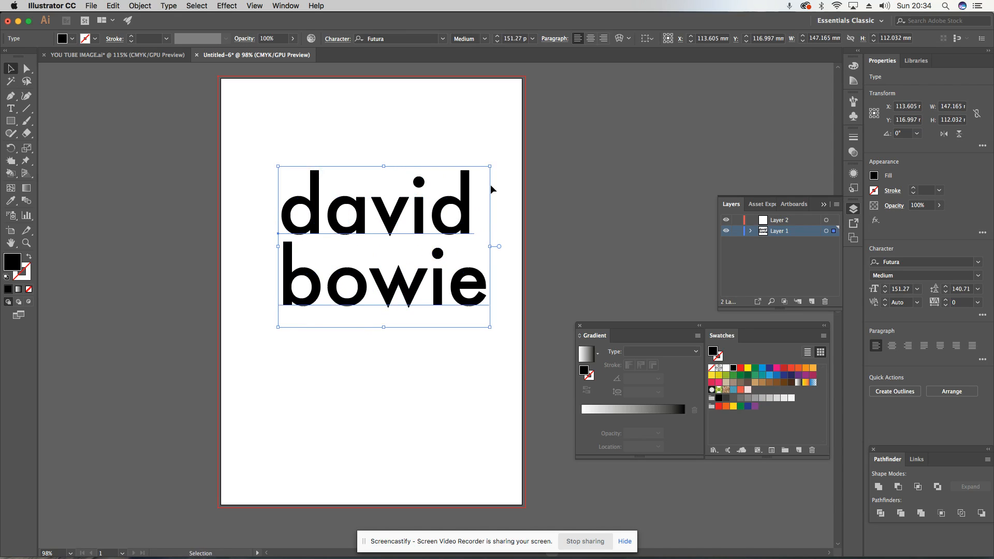
drag(490, 166, 485, 170)
drag(455, 202, 471, 209)
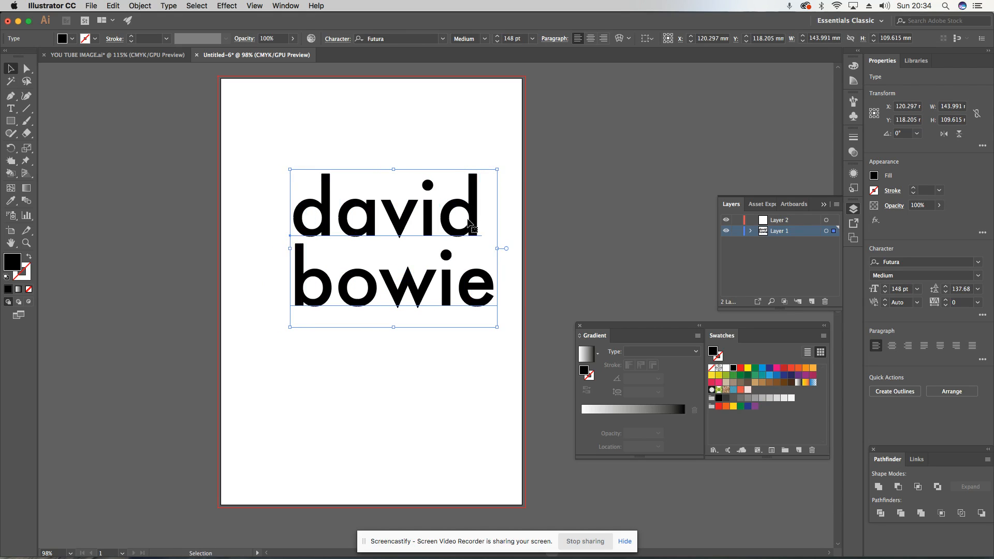
drag(290, 329, 307, 318)
click(228, 302)
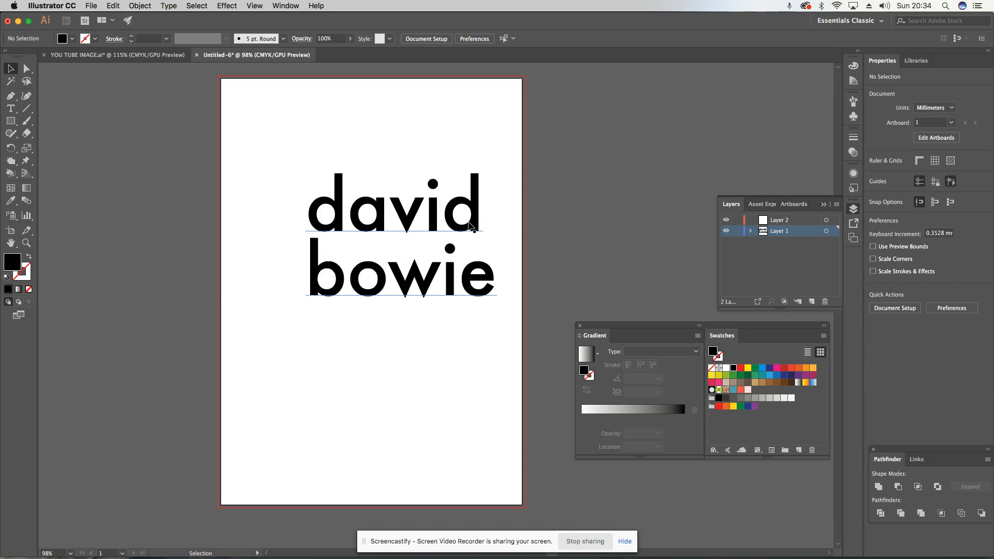
Place a copy of the "david bowie" text outside the artboard, beyond its lower-left corner
drag(469, 226, 178, 478)
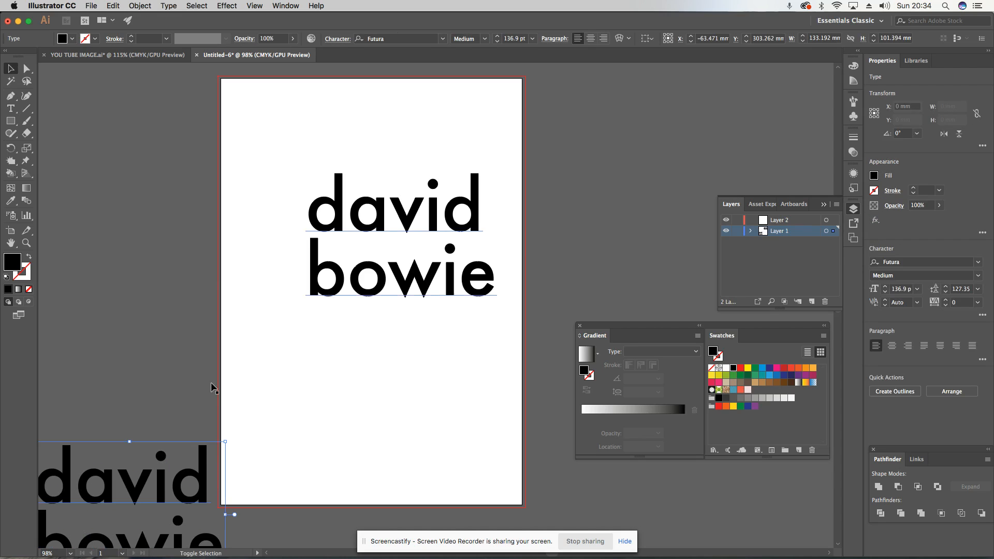
Place a spare copy of the "david bowie" text outside the artboard, beyond its upper-left corner
click(278, 341)
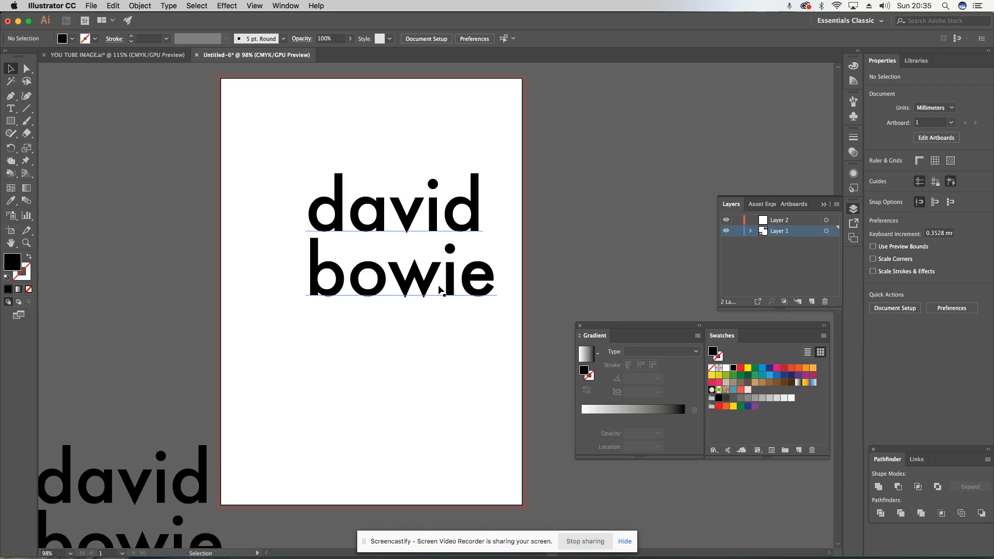
drag(438, 284, 156, 189)
Make a blend between the artboard's "david bowie" text and its lower-left copy, leaving out the upper-left spare
click(355, 288)
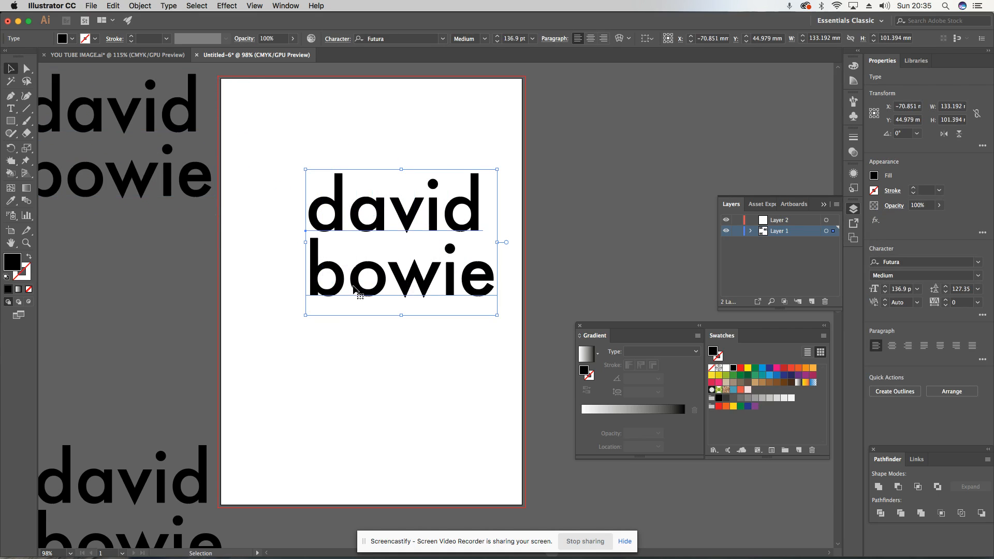
shift+click(181, 501)
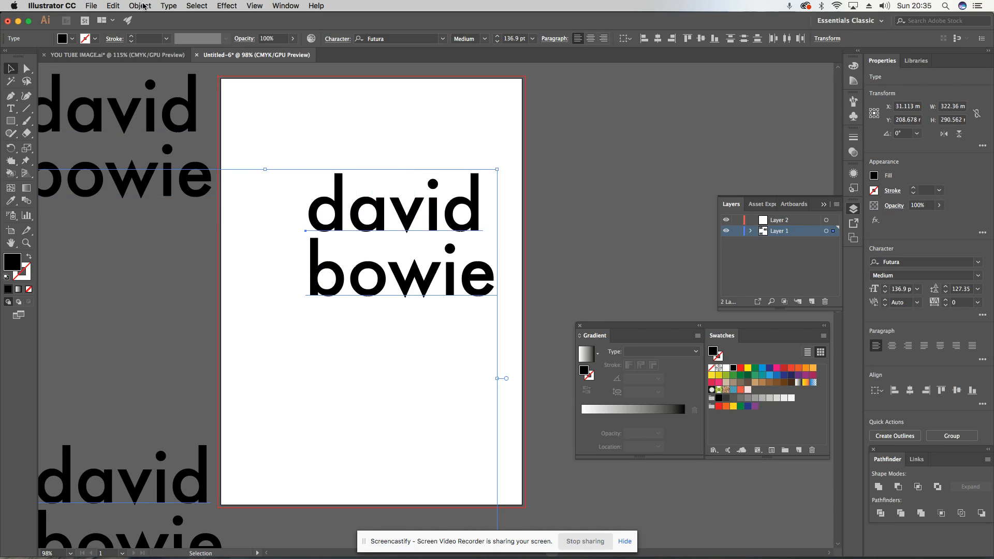
click(142, 6)
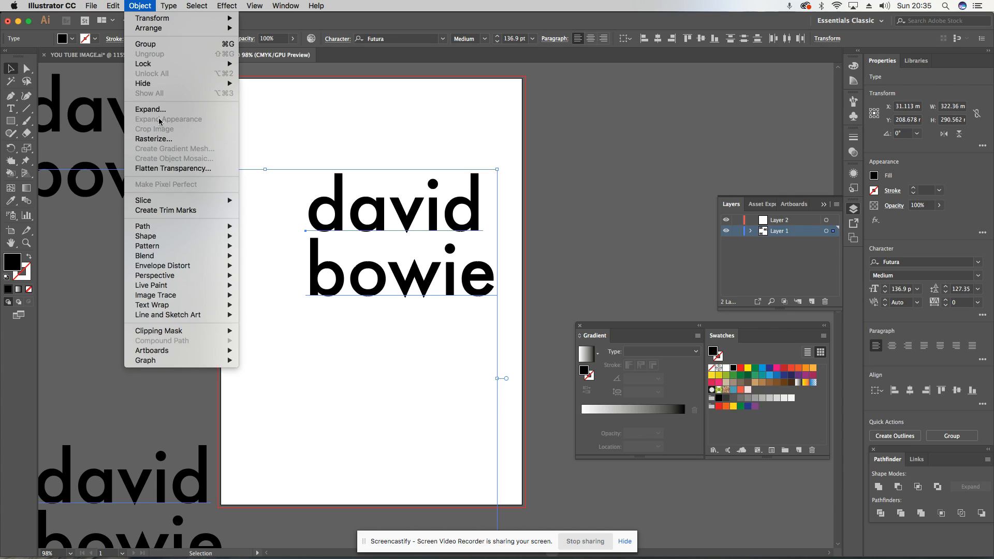
mouse_move(163, 259)
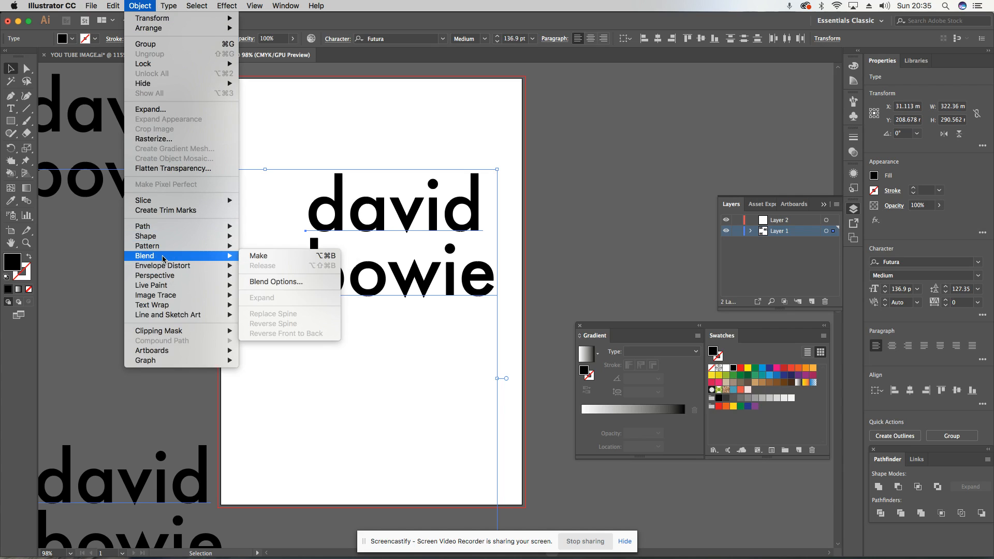
click(283, 256)
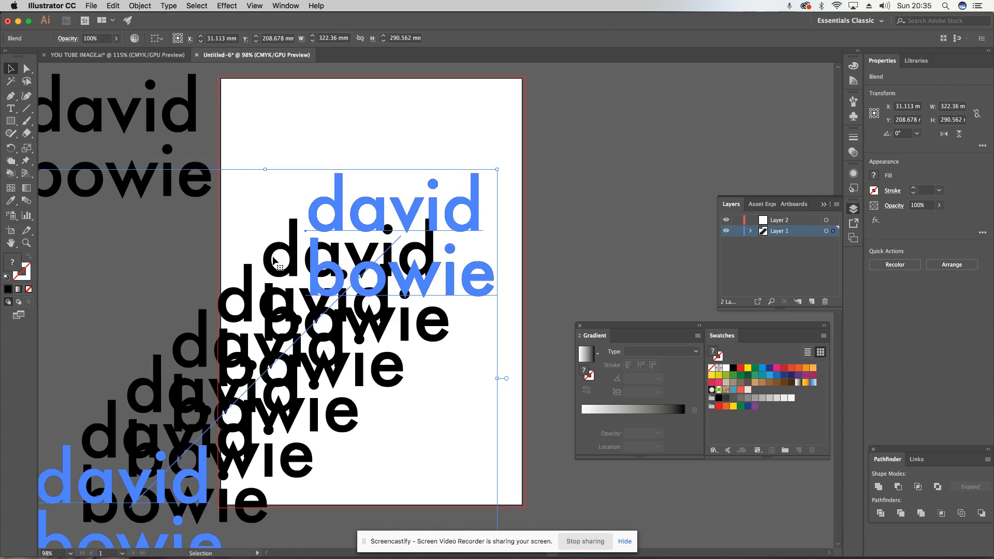
Set the text blend's spacing to 300 specified steps
click(147, 6)
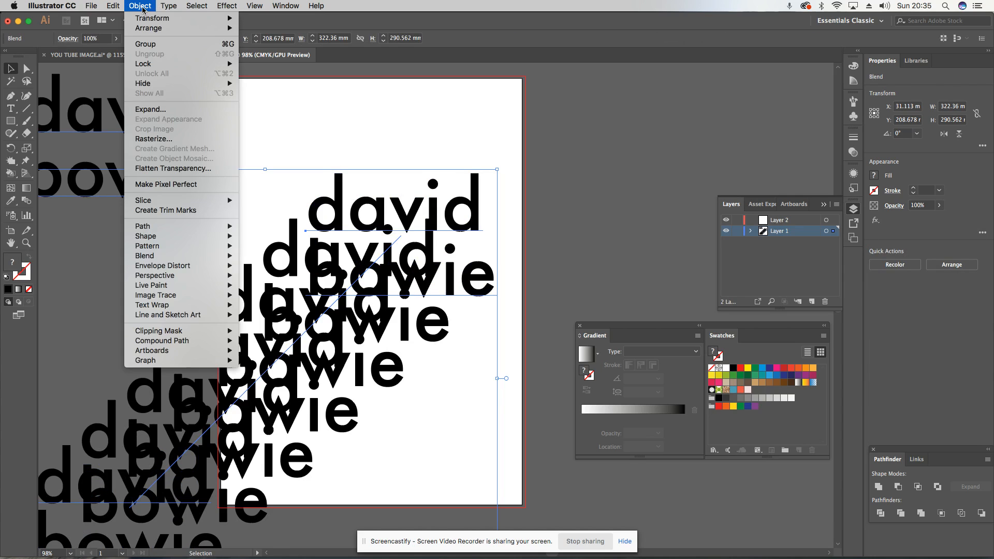
mouse_move(173, 256)
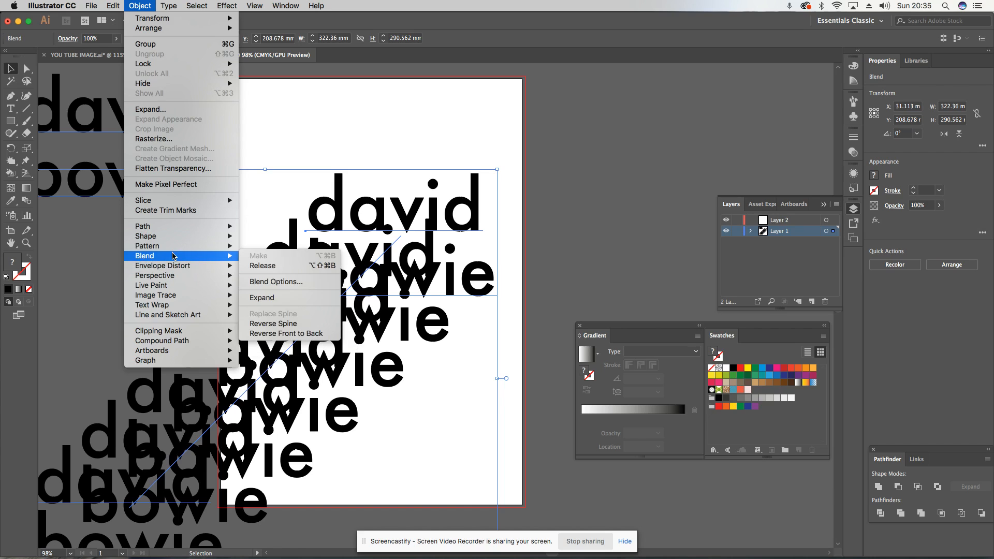
click(275, 282)
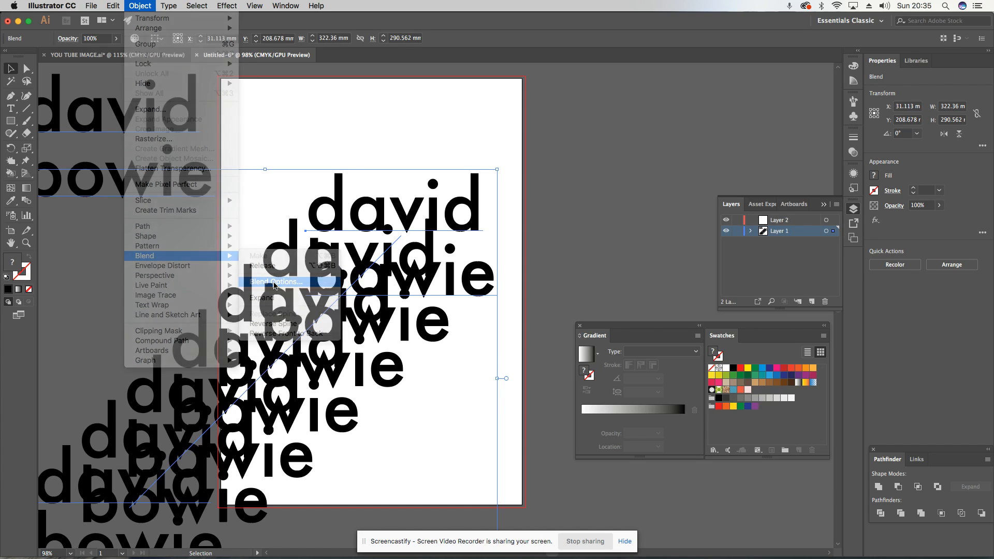
click(596, 260)
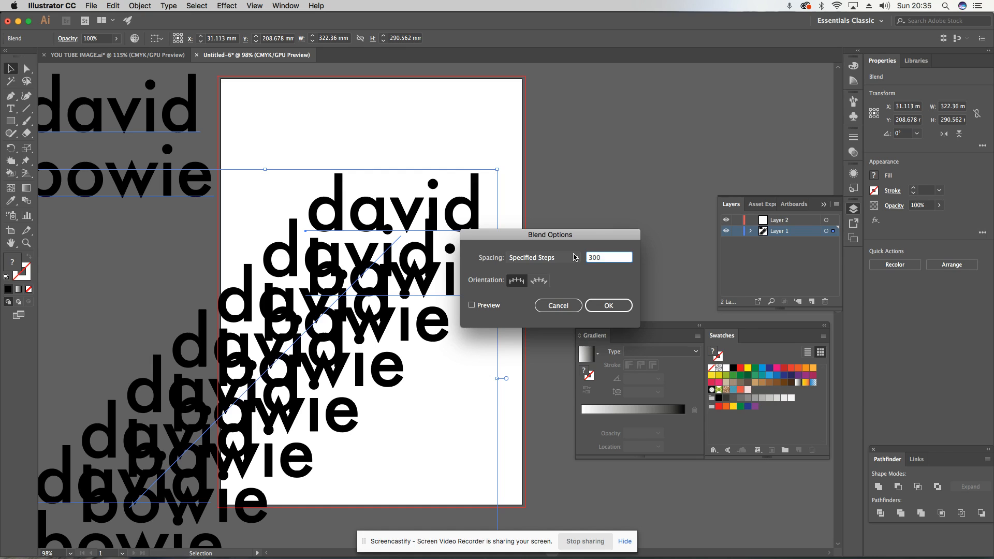
text(300)
key(Return)
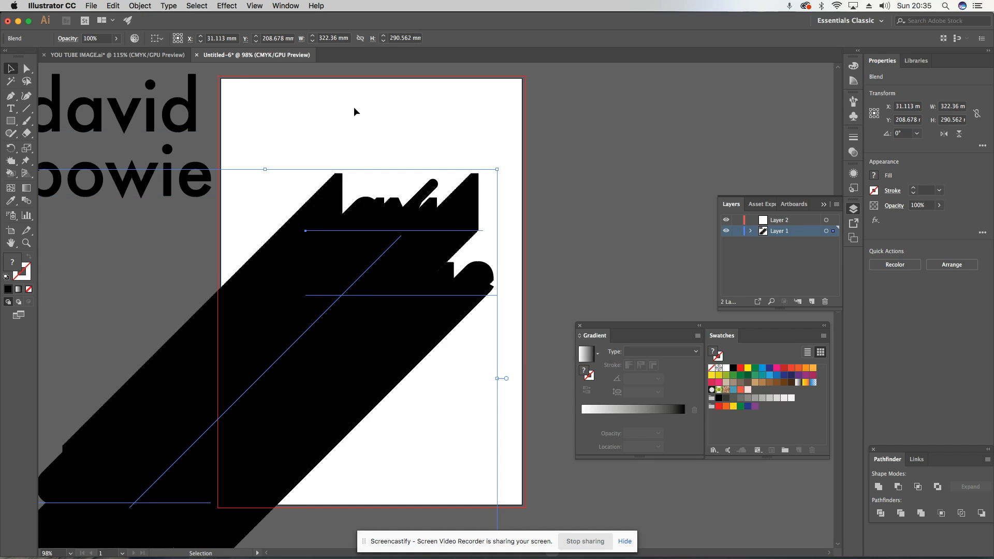
Set the text blend's spacing to 500 specified steps
click(141, 6)
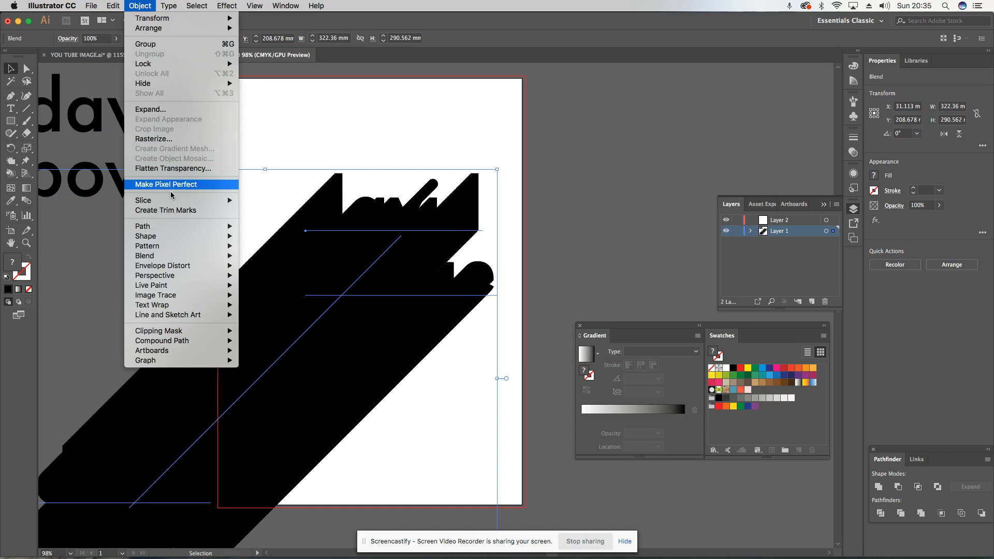
mouse_move(171, 269)
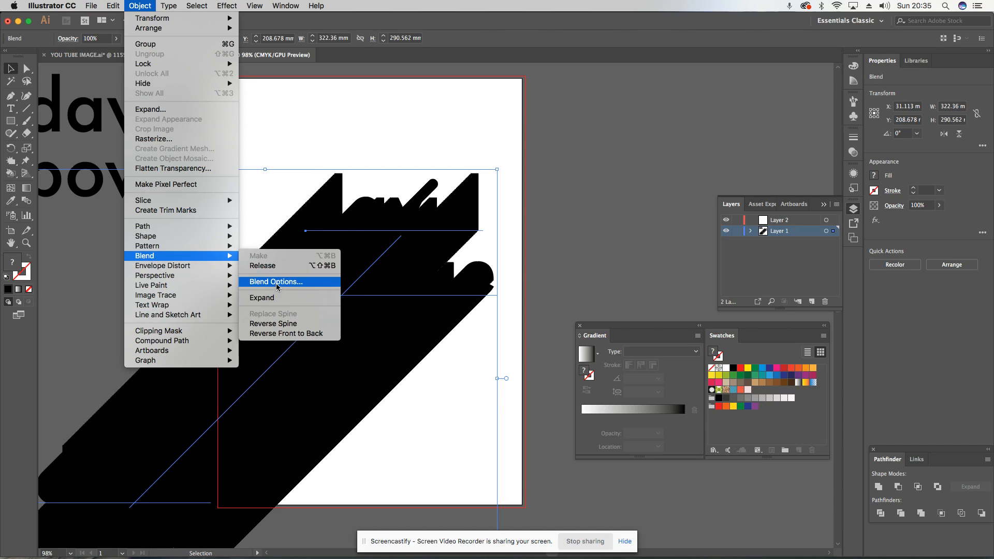
click(277, 283)
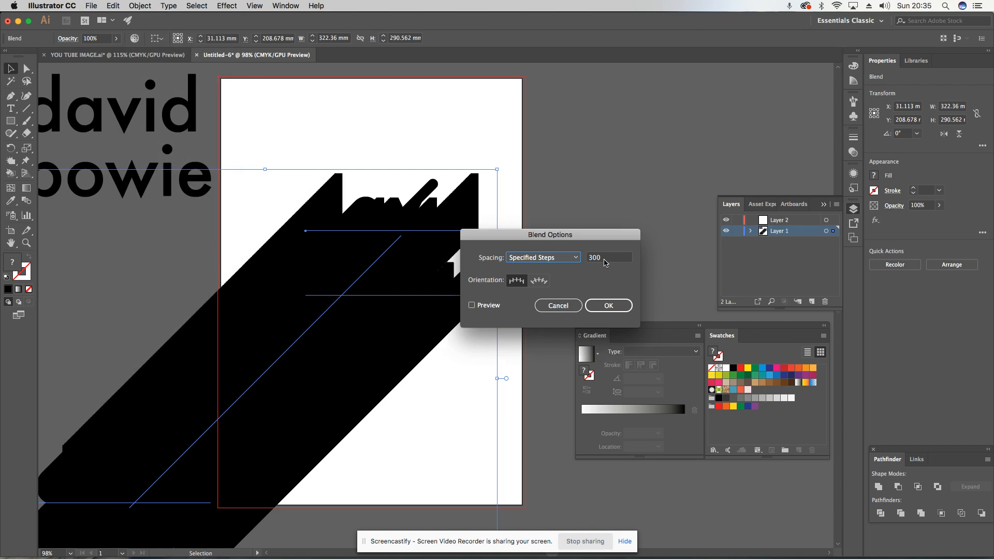
key(Tab)
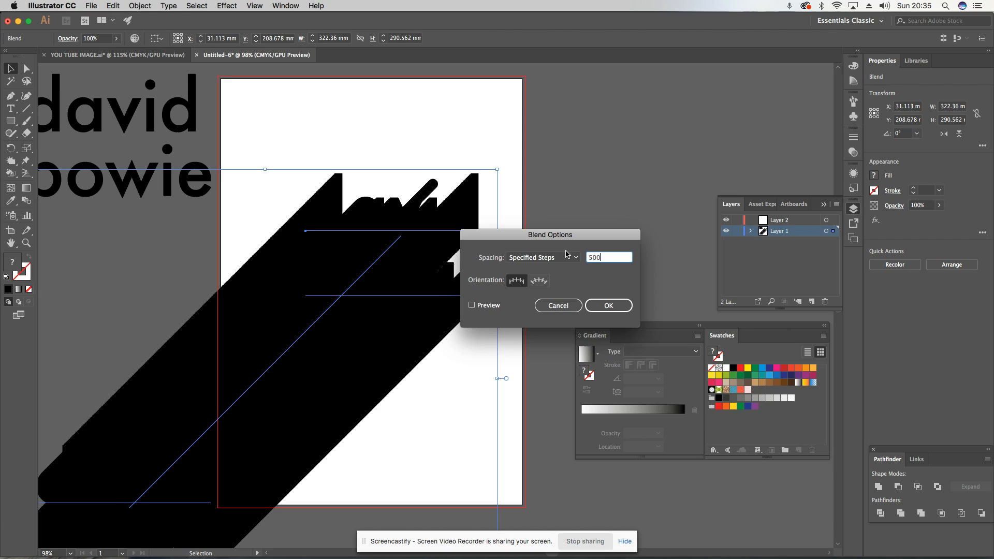
key(Return)
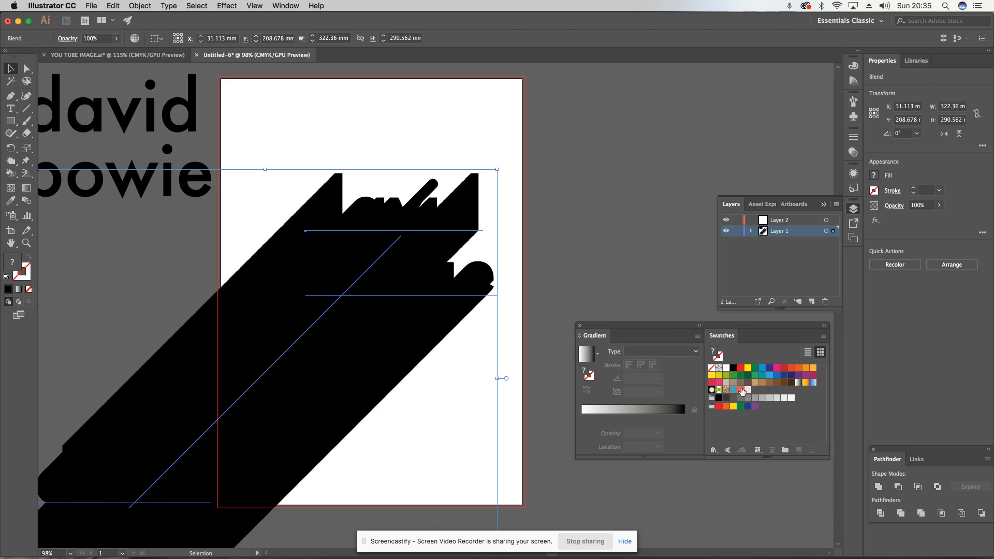
Fill the blended text with the coral swatch C=0 M=80 Y=73 K=0 and apply the same colour to its stroke
click(742, 391)
drag(12, 262, 12, 263)
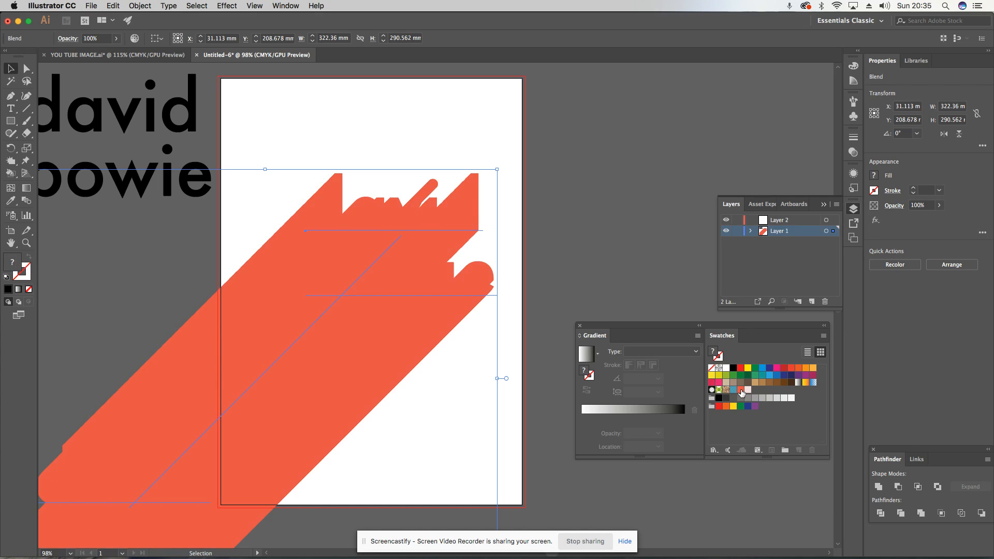
mouse_move(742, 393)
mouse_down()
mouse_move(191, 333)
mouse_move(27, 270)
mouse_up()
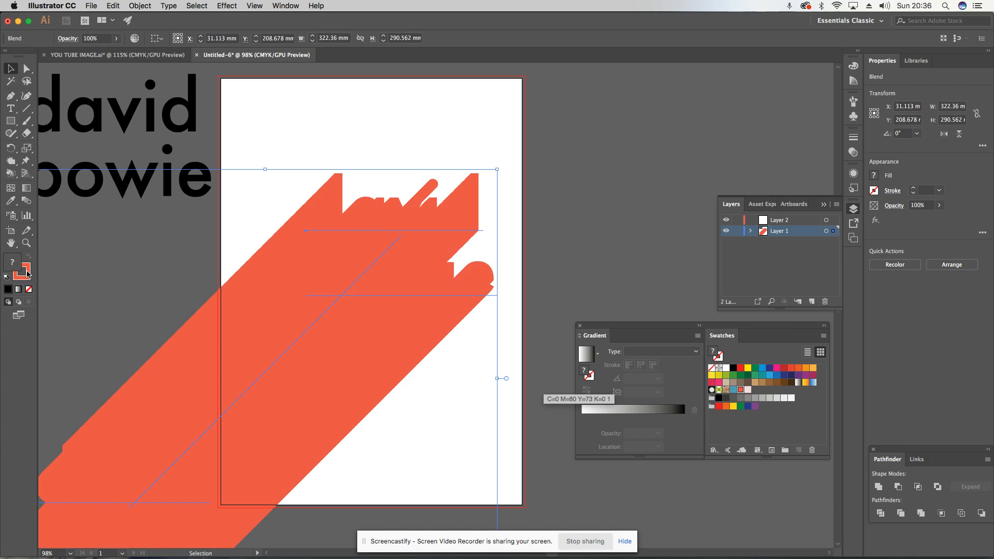
key(ctrl+z)
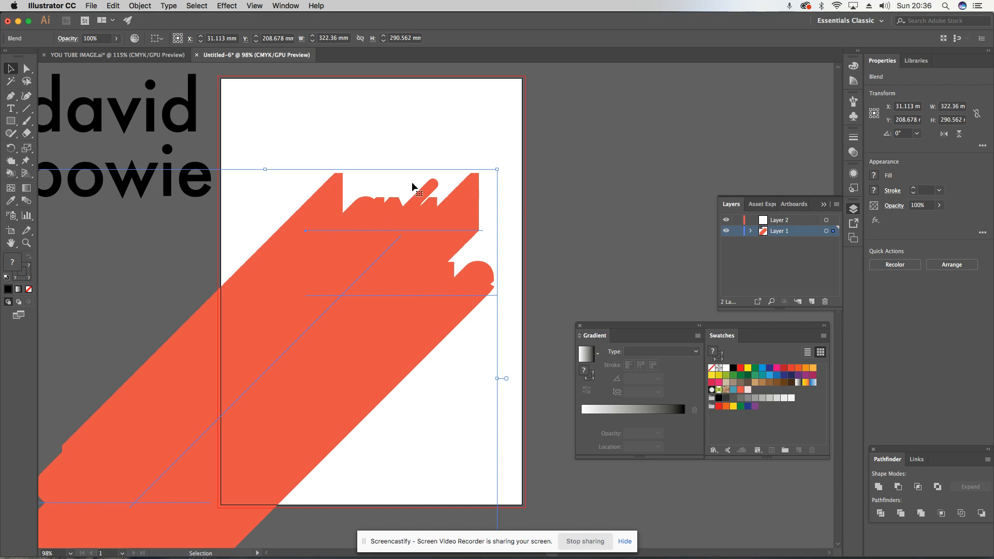
Set the coral blend's stroke weight to 3 pt
click(853, 138)
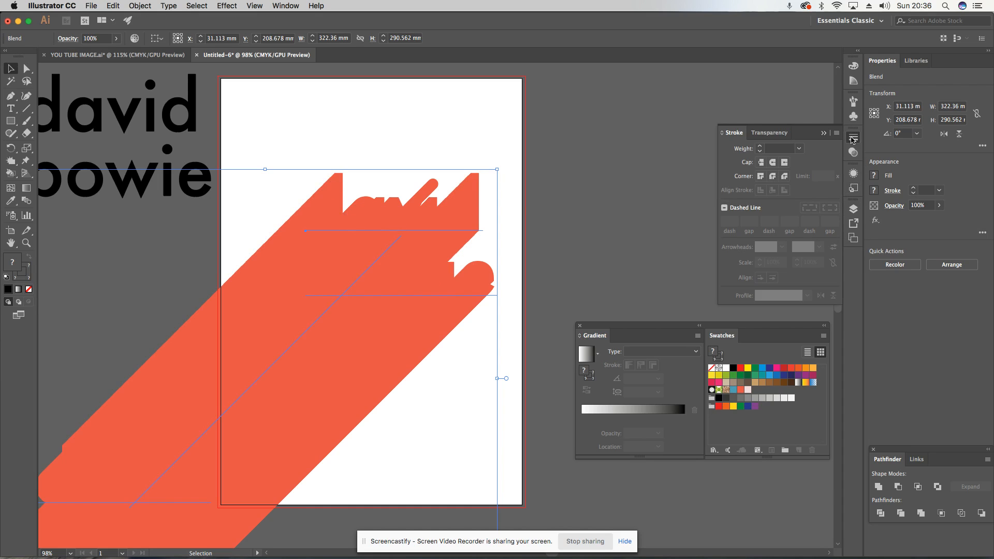
click(28, 270)
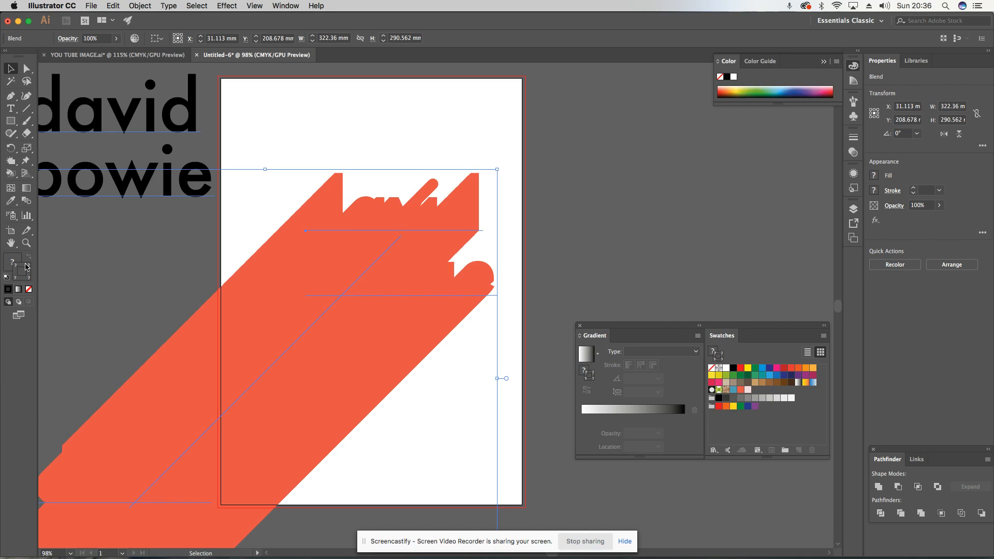
click(854, 137)
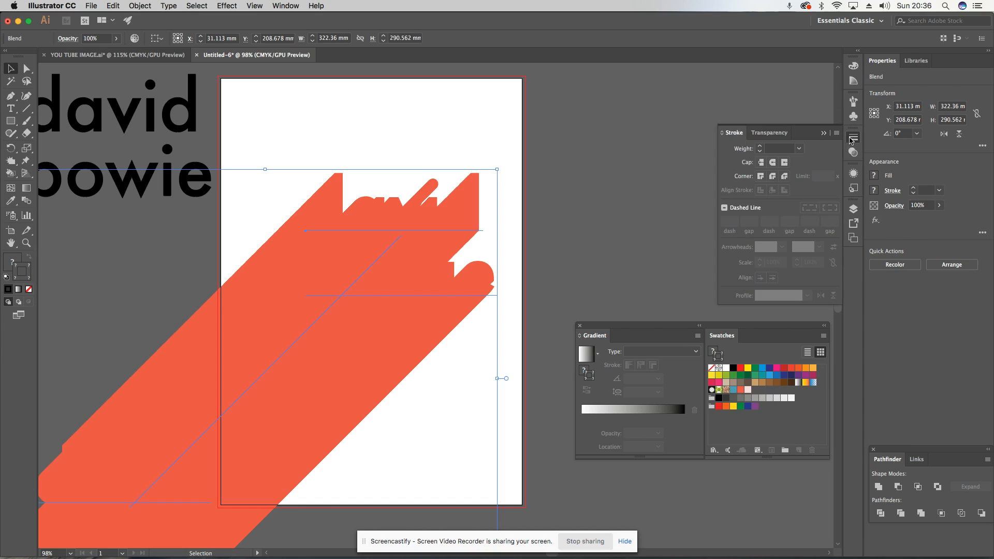
click(800, 149)
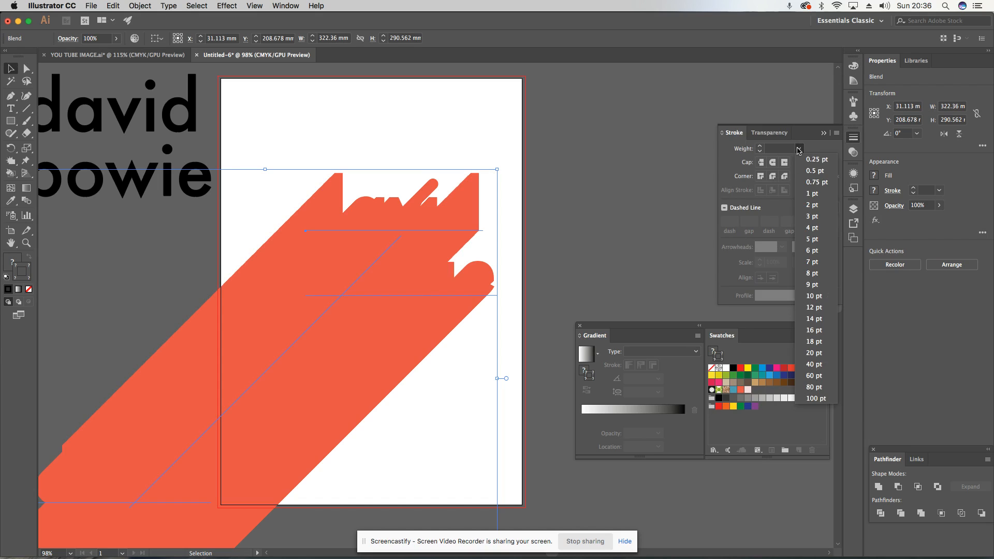
click(814, 217)
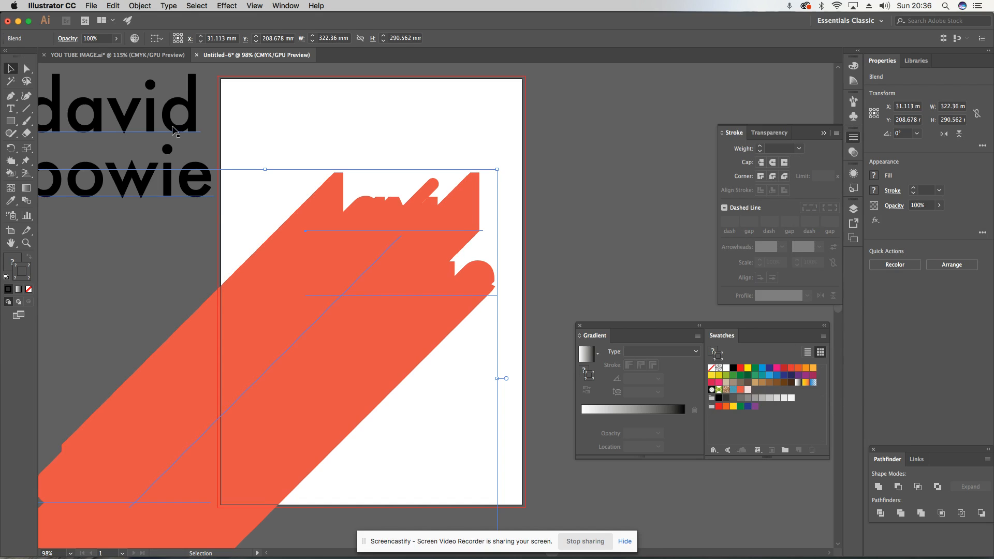
Fill the spare upper-left text with the pale pink swatch and position it over the blend's upper-right end
click(174, 130)
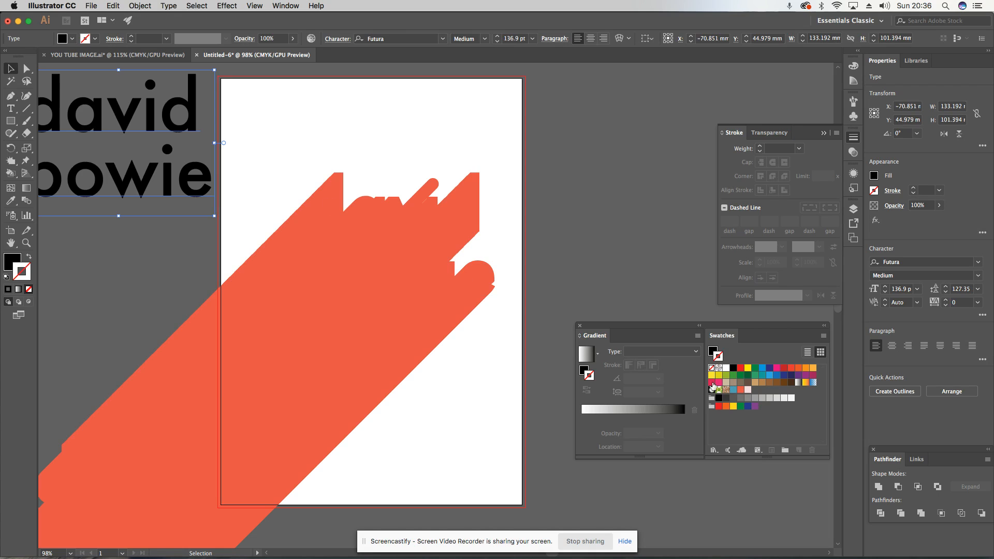
click(748, 389)
drag(185, 128, 462, 227)
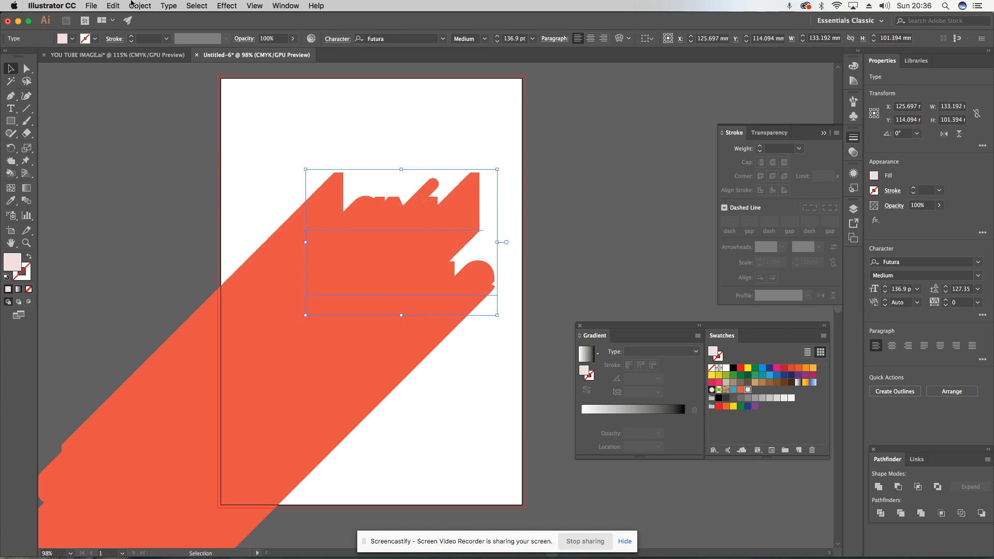
Bring the pale pink "david bowie" text to the front of the coral blend and deselect it
click(147, 6)
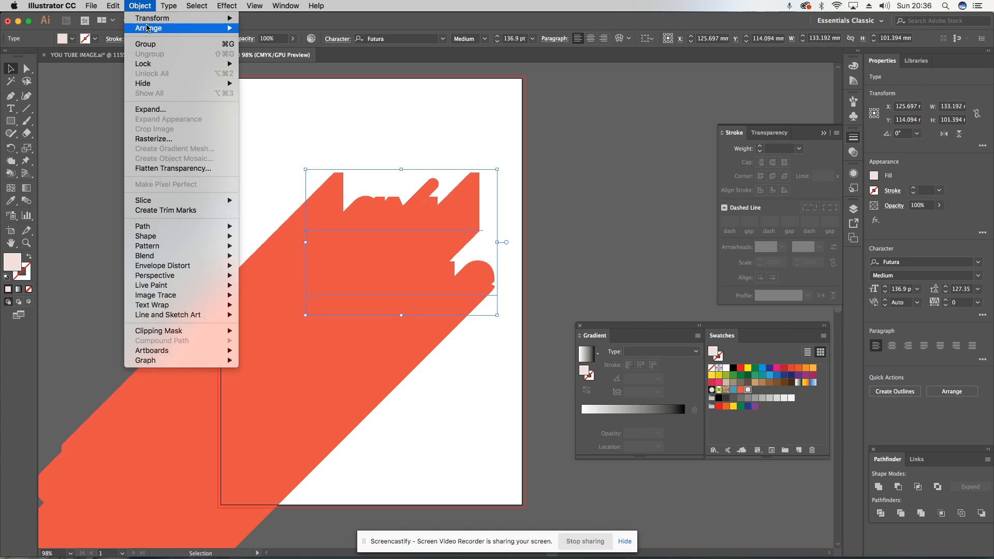
mouse_move(155, 28)
click(278, 28)
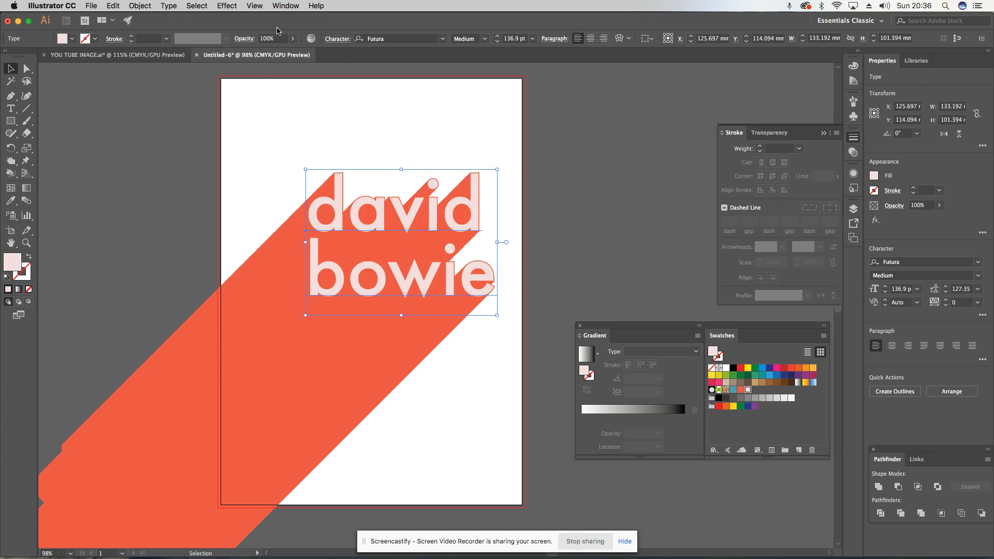
click(141, 170)
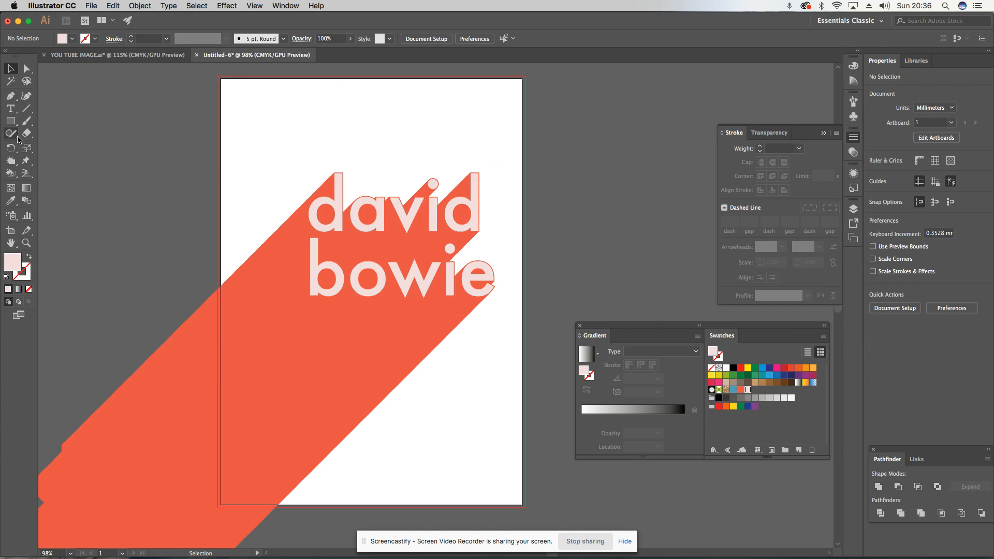
Draw a 210 × 297 mm rectangle covering the artboard, fill it with the blue swatch and send it to the back
click(11, 121)
drag(221, 78, 523, 505)
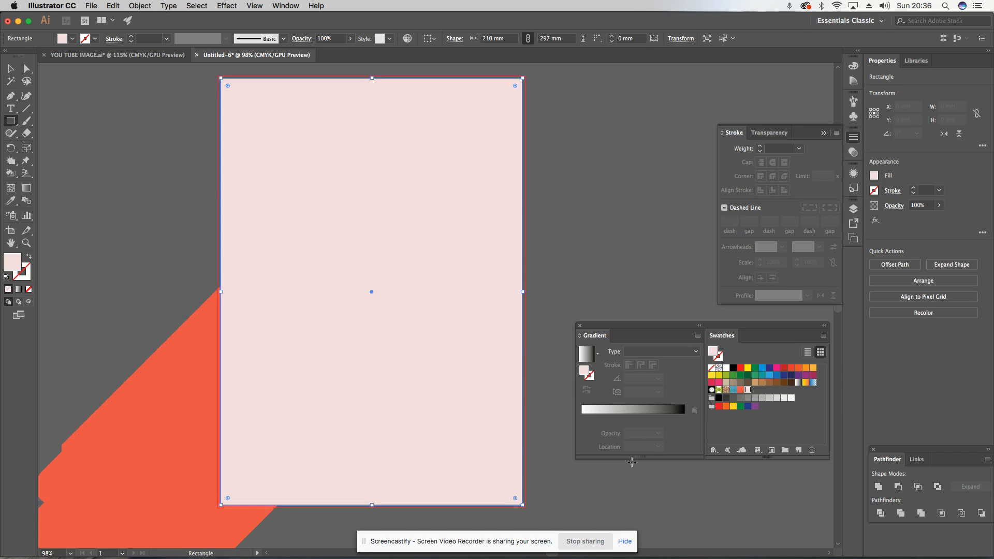
click(734, 390)
click(140, 6)
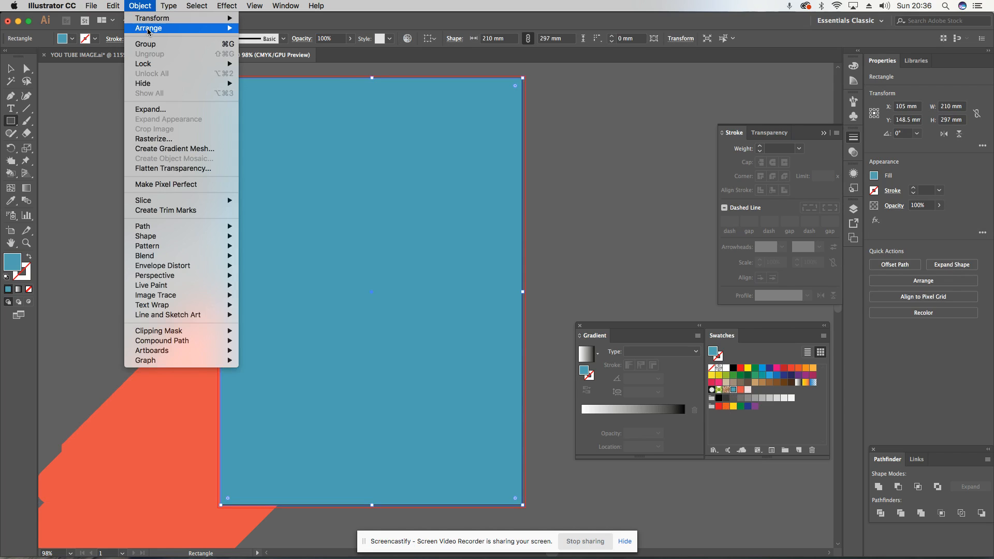
mouse_move(150, 30)
click(269, 59)
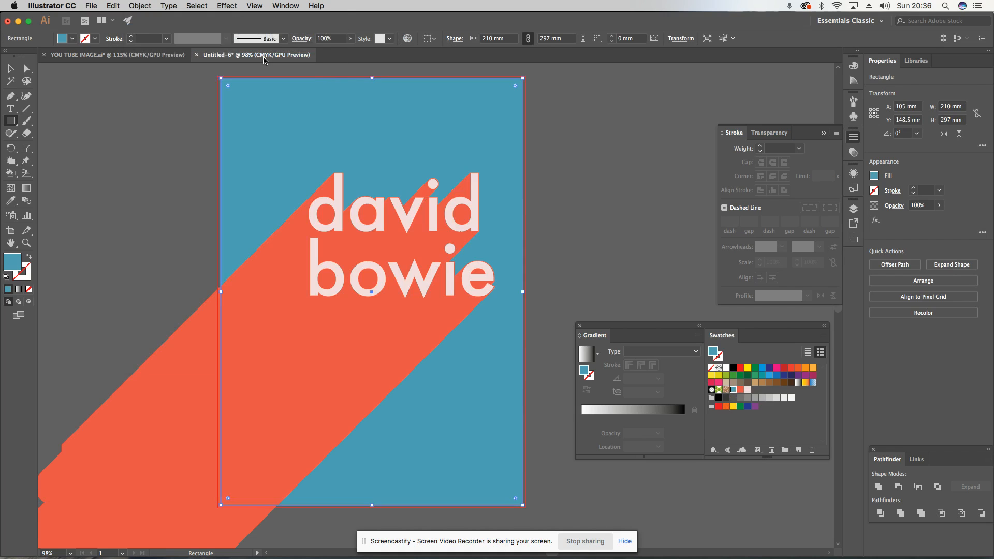
key(v)
click(44, 104)
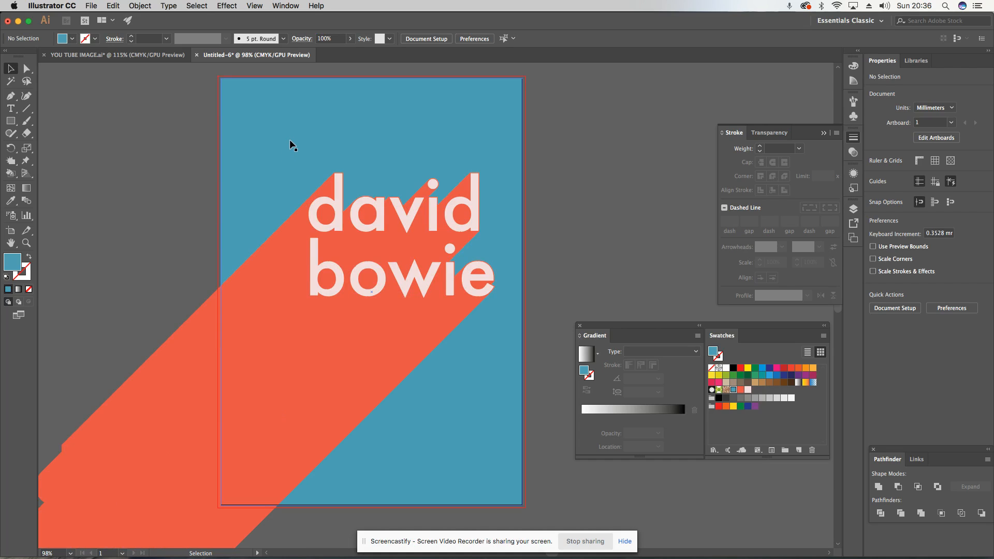
Draw a second 210 × 297 mm blue rectangle over the whole artboard, in front of the artwork
click(10, 121)
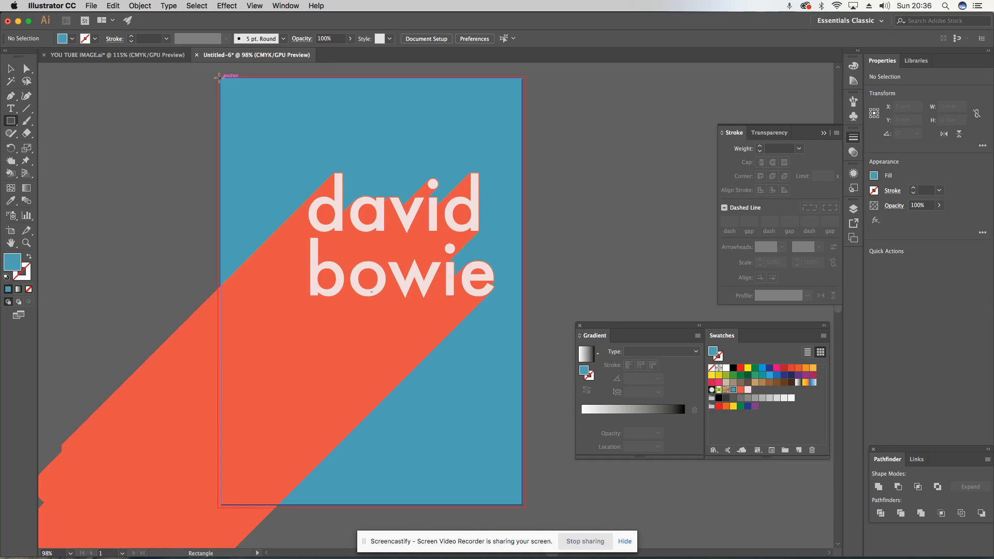
drag(221, 77, 522, 506)
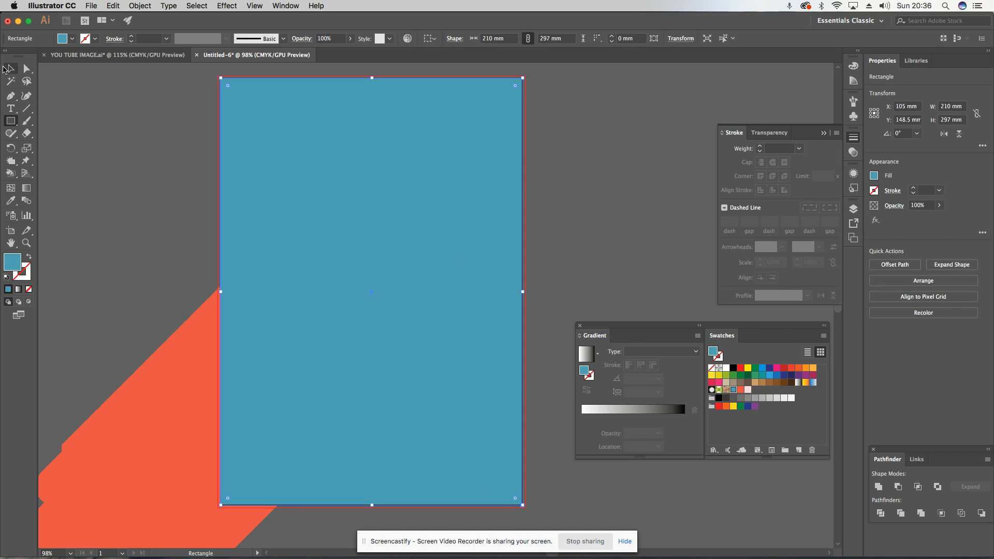
Select all the artwork, make a clipping mask from the front blue rectangle to crop it to the artboard, and deselect
key(v)
click(107, 153)
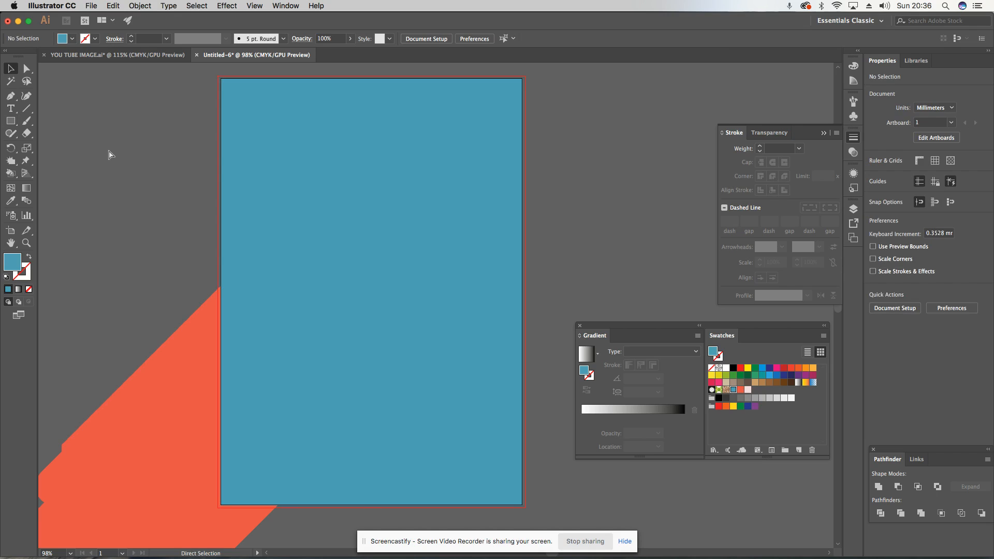
key(super+a)
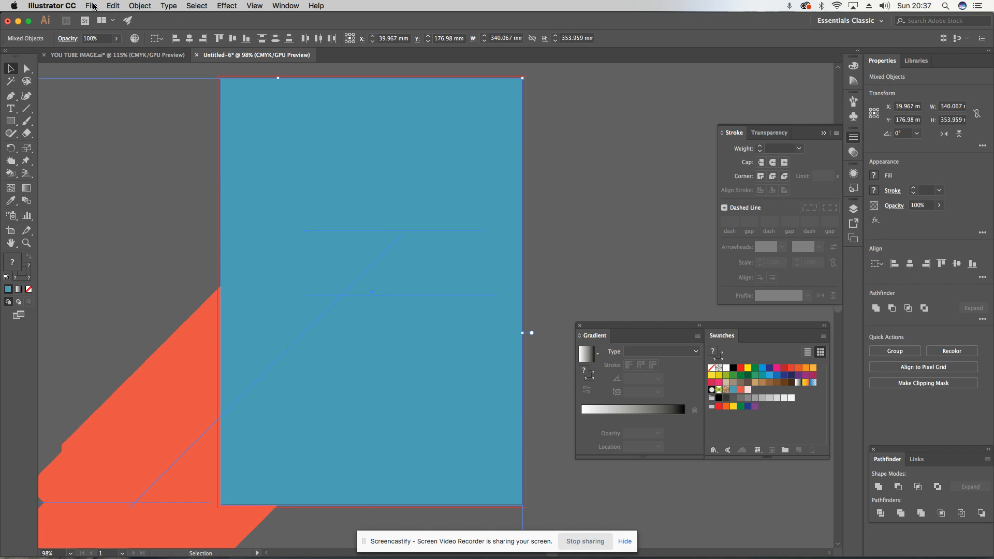
click(94, 6)
mouse_move(143, 6)
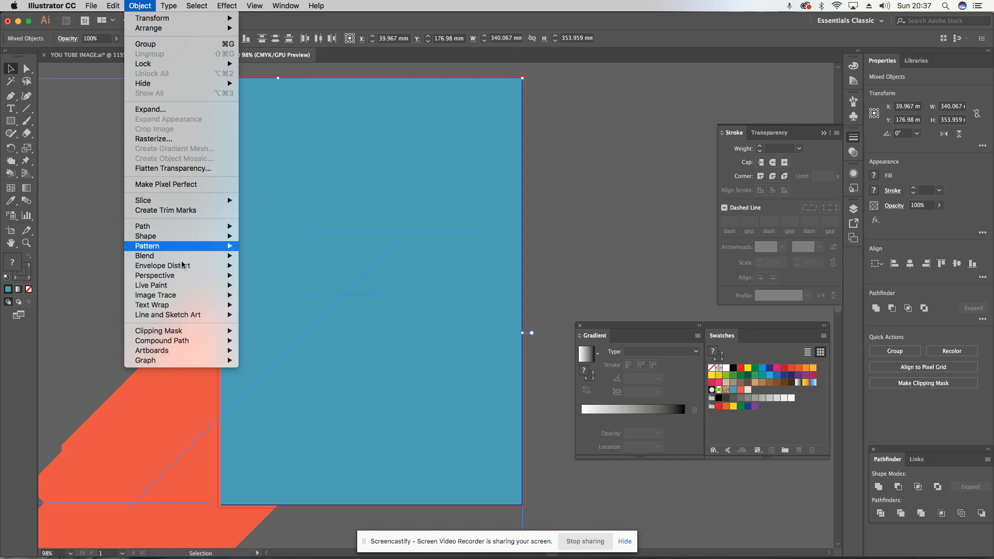
mouse_move(204, 331)
click(253, 331)
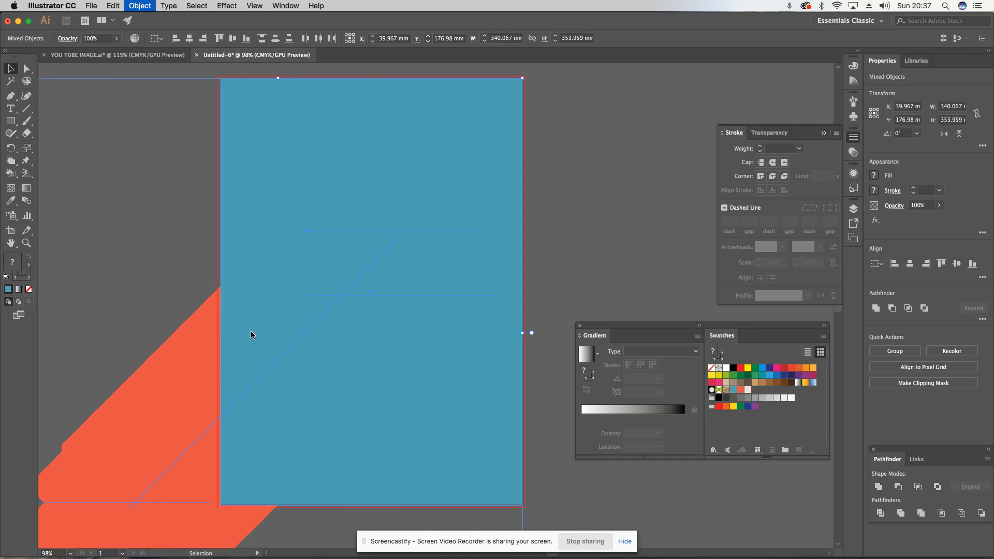
click(588, 225)
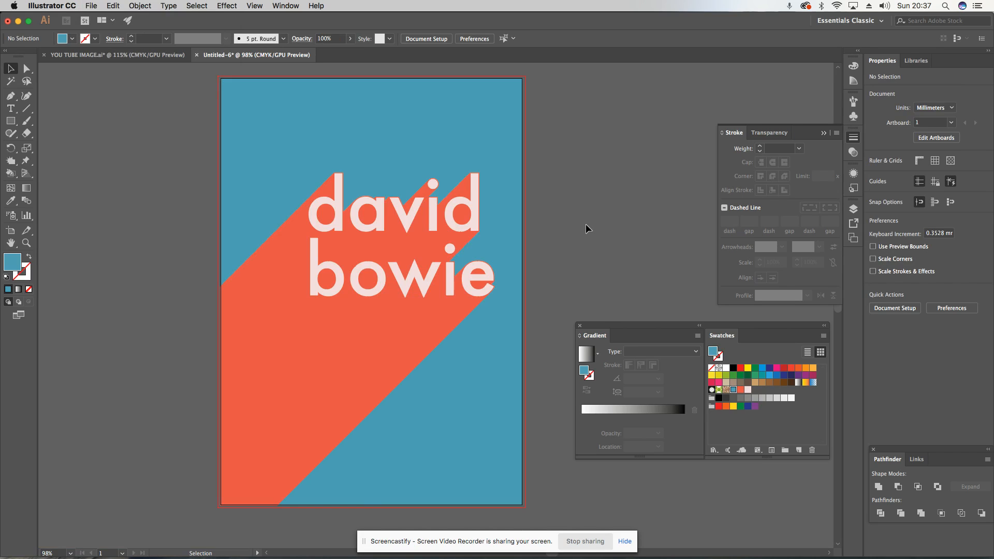
click(584, 552)
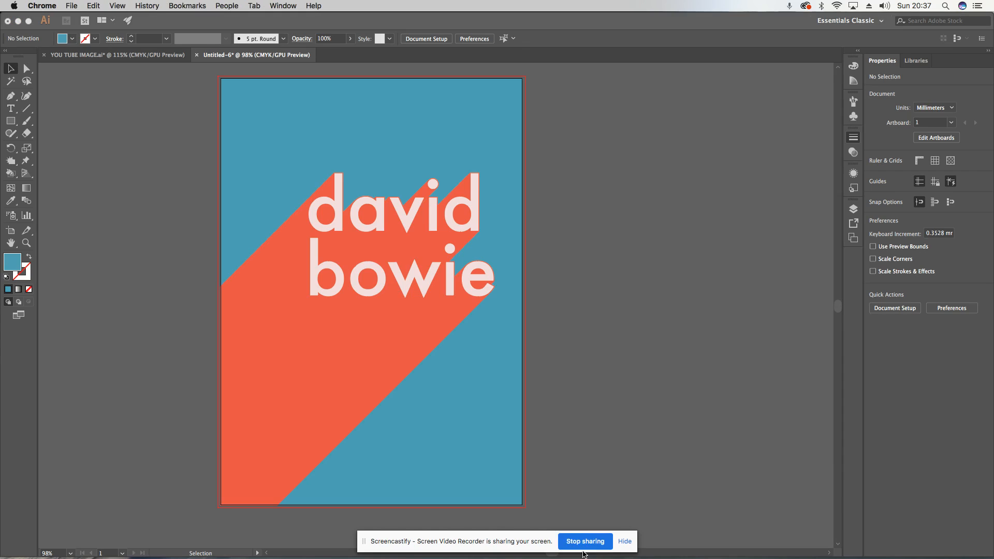